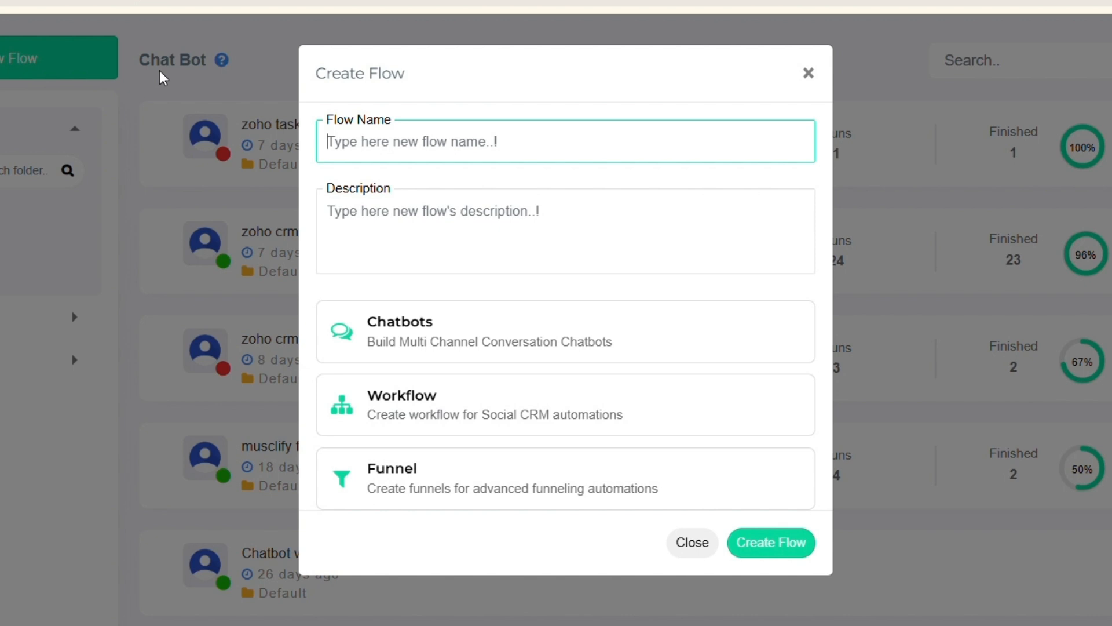
- Create a Chatbots flow named "zoho task creation" with description "this flow is created to automatically create a task when the stage is changed"
type("zoho ")
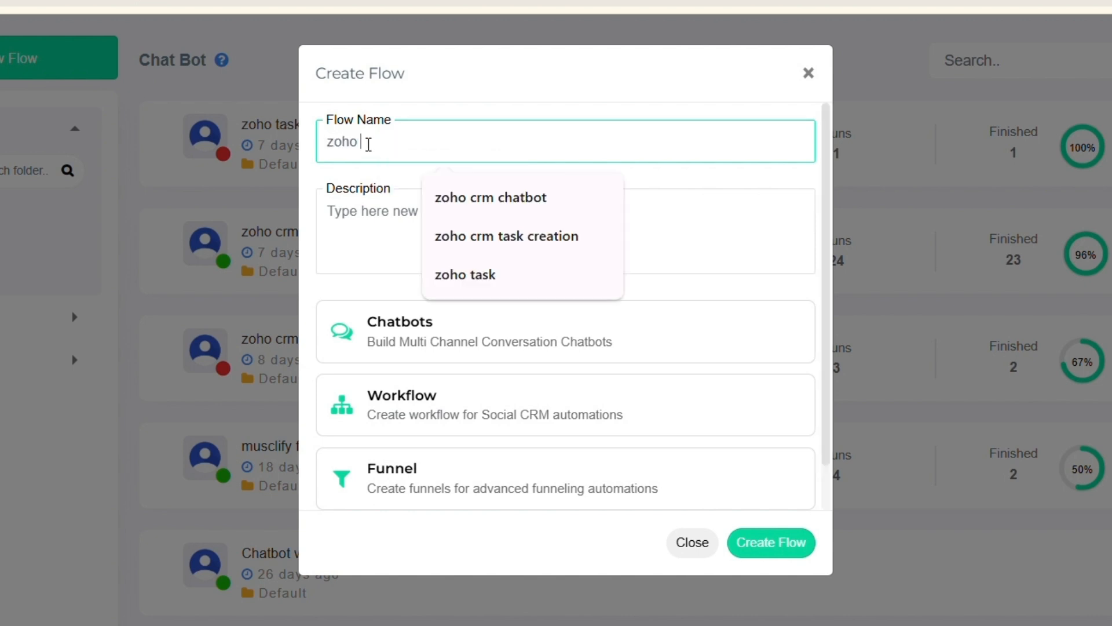
type("task creation")
left_click(377, 219)
type("this flow is created to automatically create a task when a")
key("BackSpace")
key("BackSpace")
type("the stage is changed")
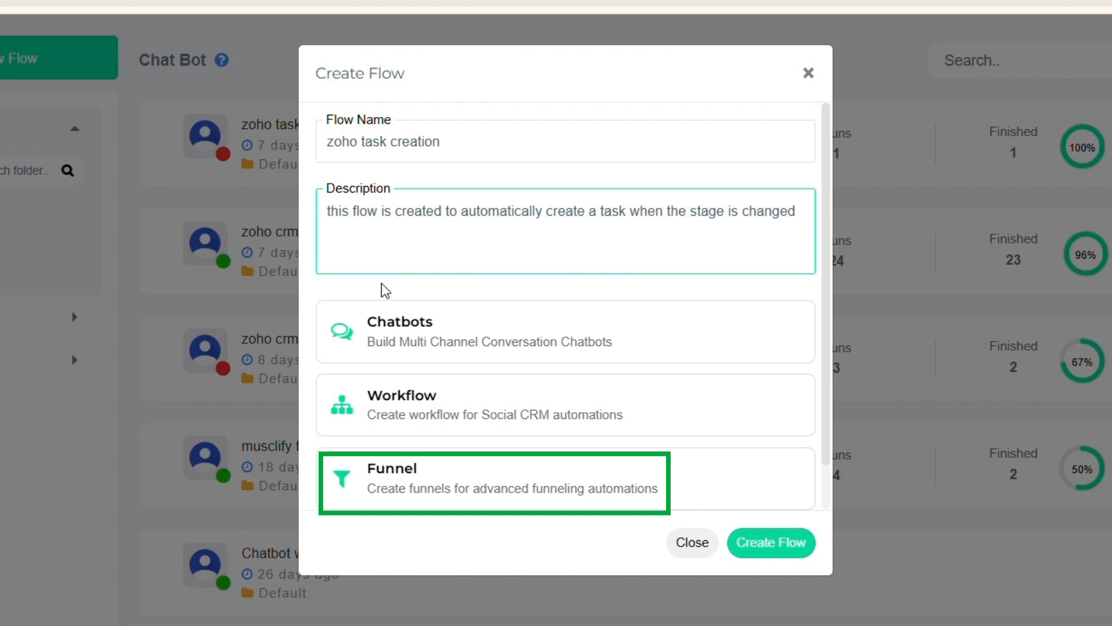
left_click(405, 323)
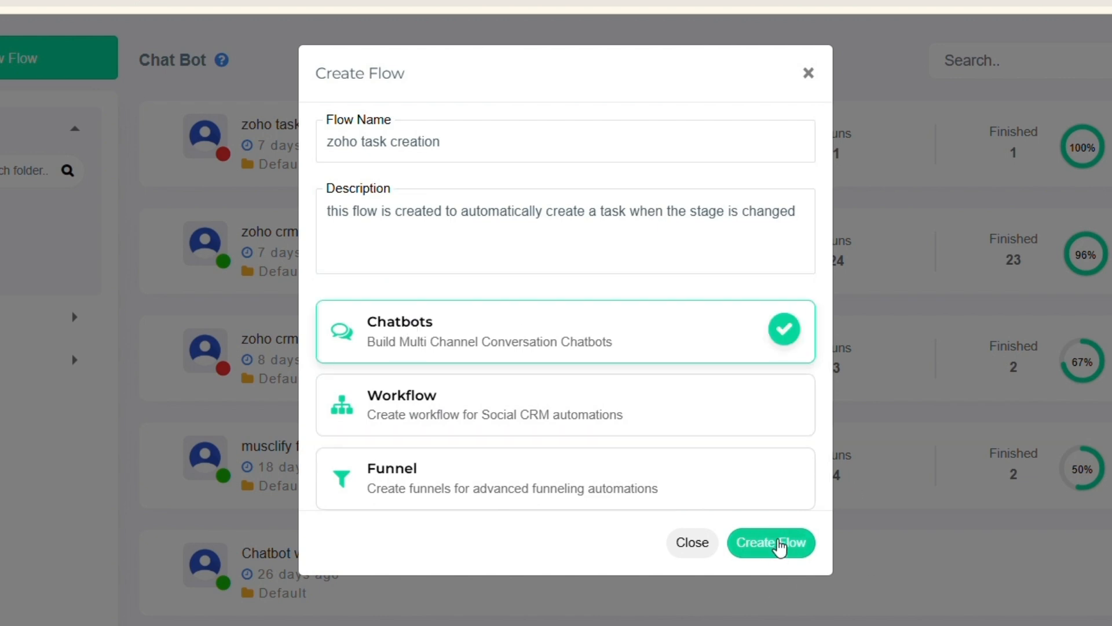
left_click(778, 546)
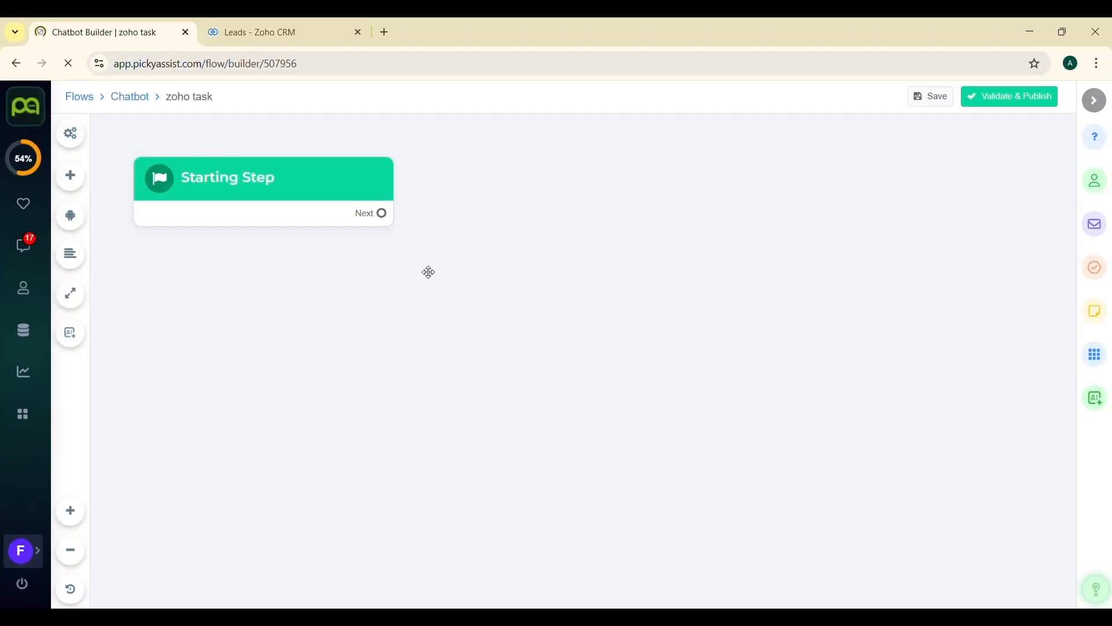
- Open the flow settings and add an external attribute named customer name
left_click(70, 133)
left_click(323, 110)
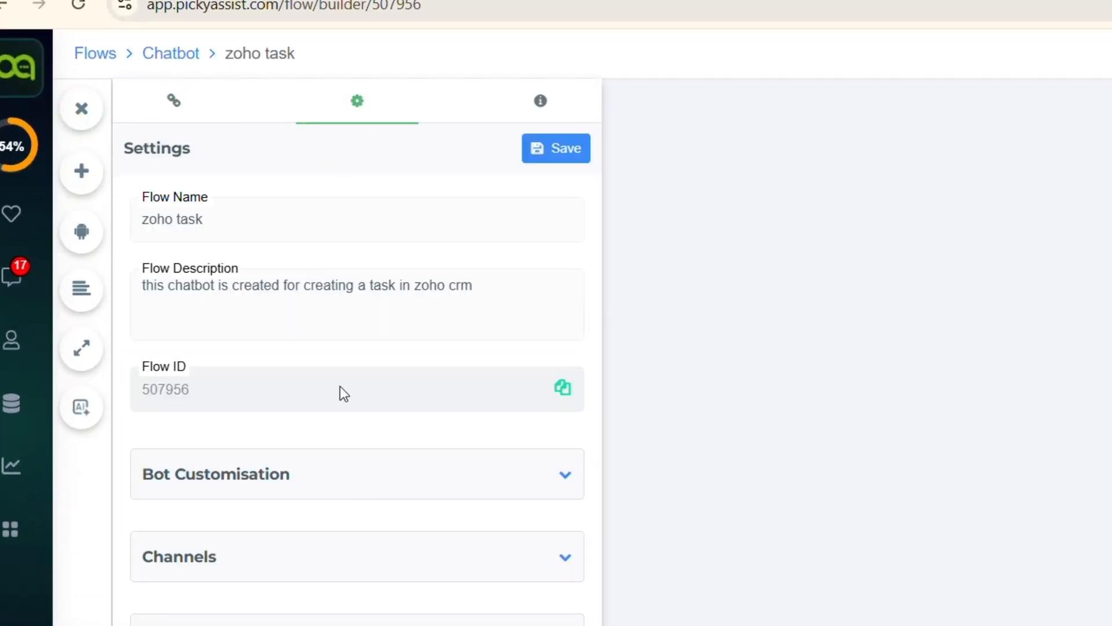
scroll(324, 597, "down", 3)
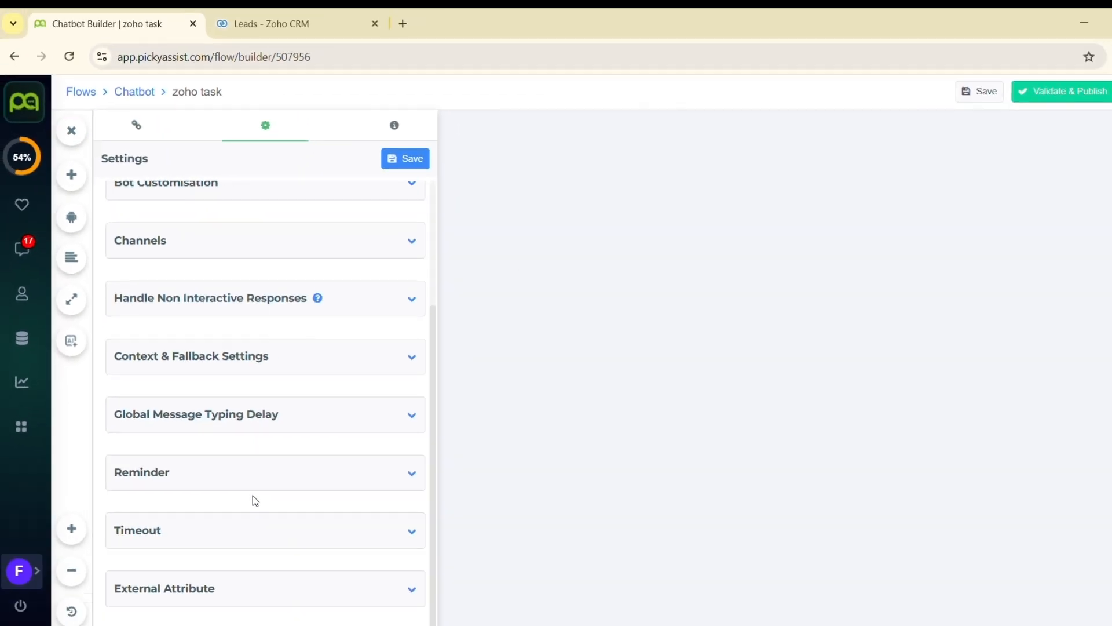
scroll(253, 495, "down", 2)
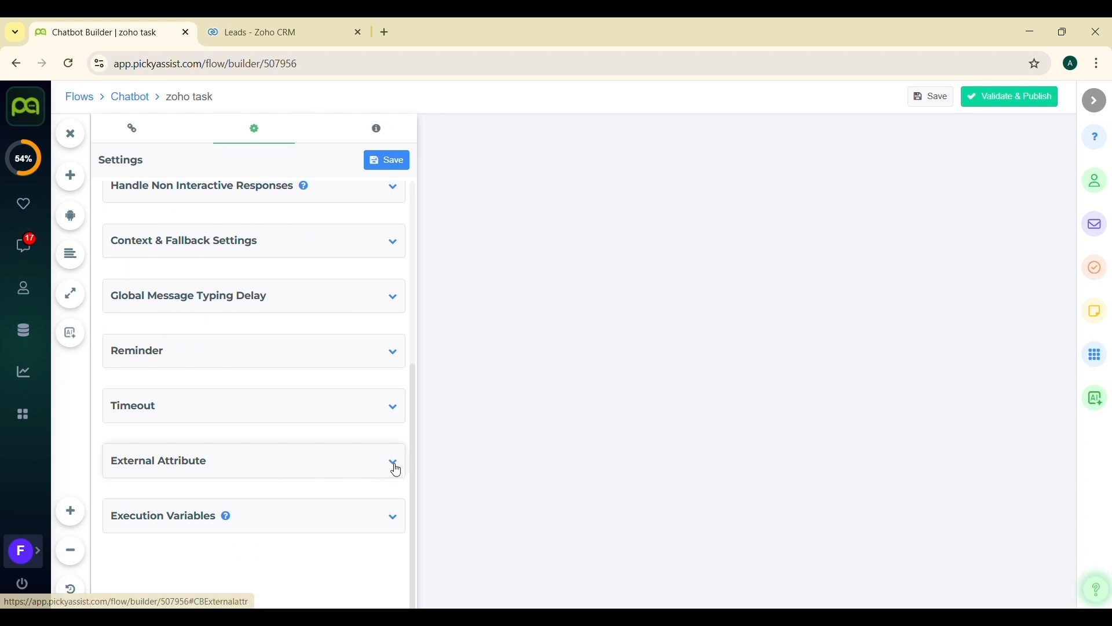
left_click(395, 467)
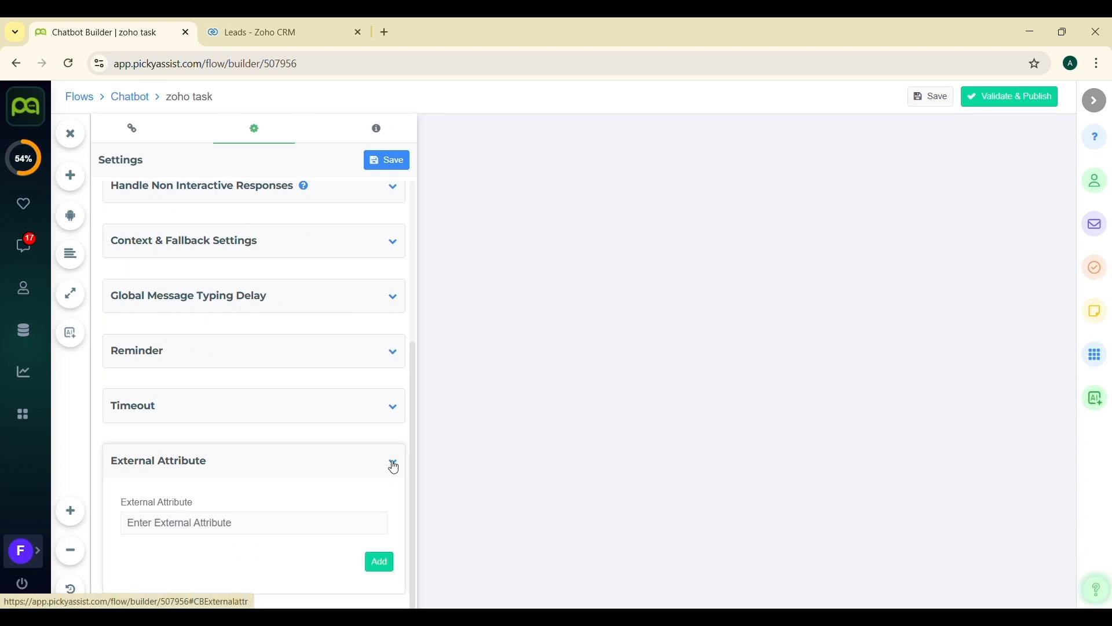
left_click(344, 494)
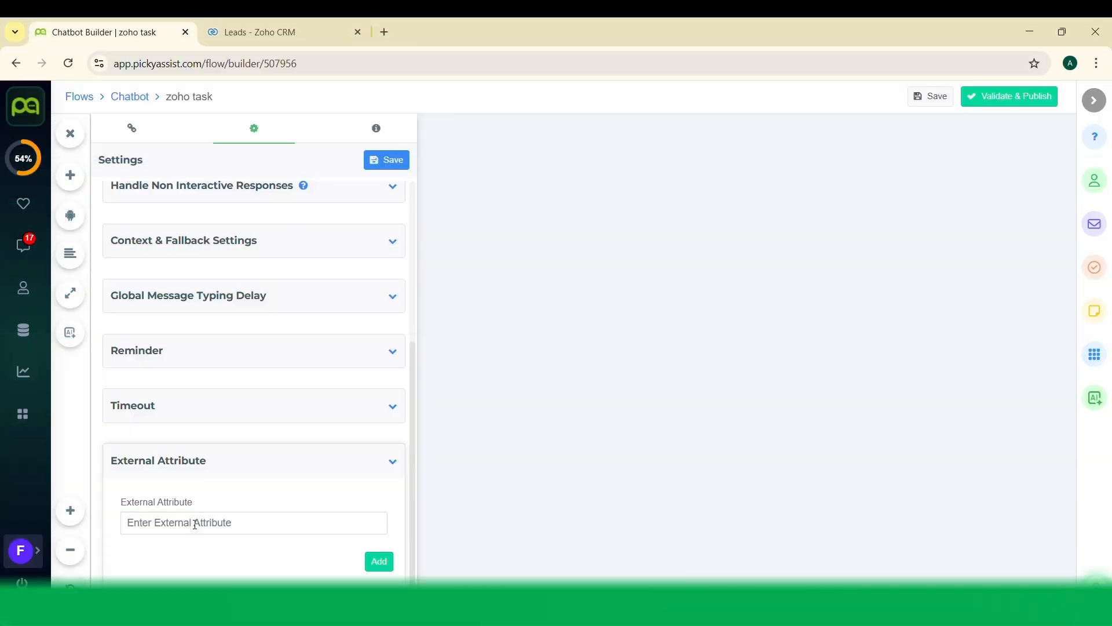
type("customer name")
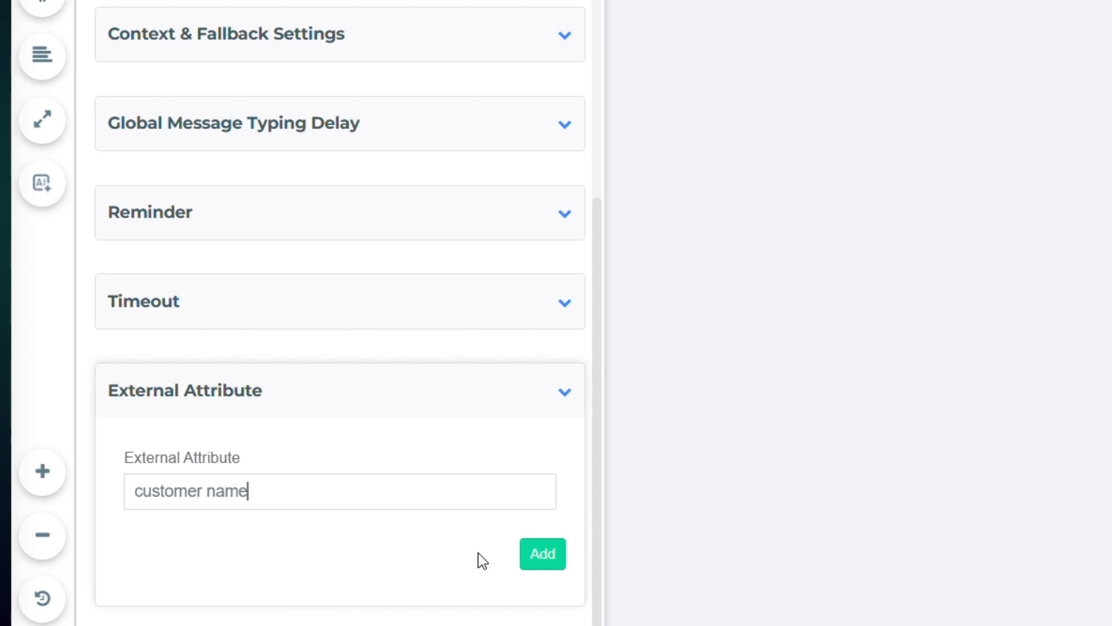
left_click(530, 557)
- Add external attributes agent name, record id and customer number, then save the flow settings
left_click(293, 490)
type("agent name")
key("ctrl+a")
type("record id")
left_click(546, 556)
left_click(411, 487)
type("customer number")
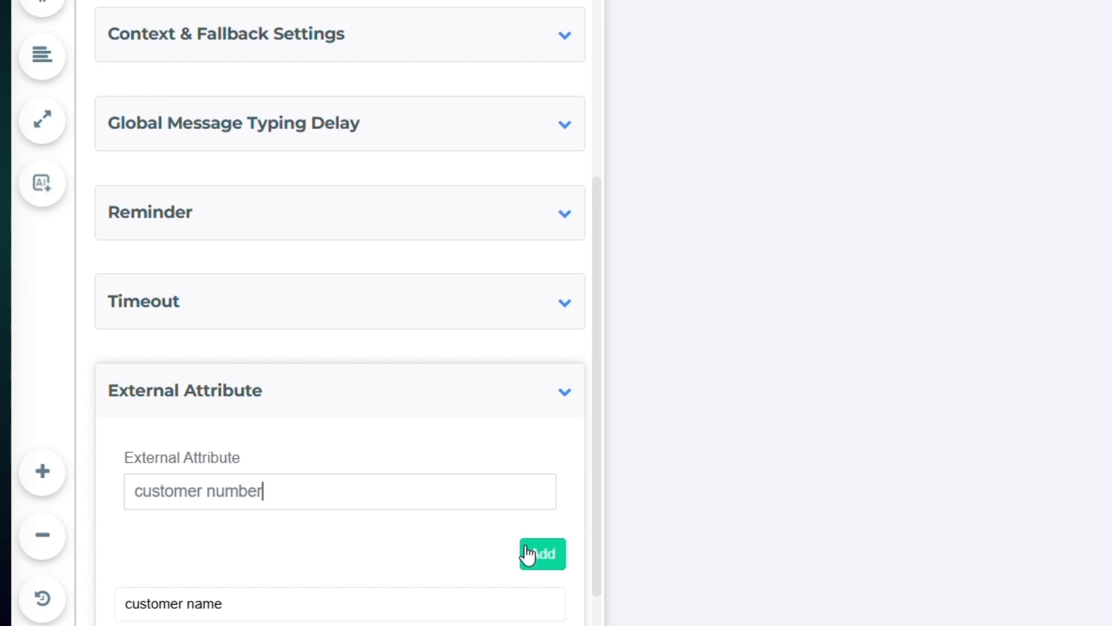
left_click(528, 553)
left_click(386, 163)
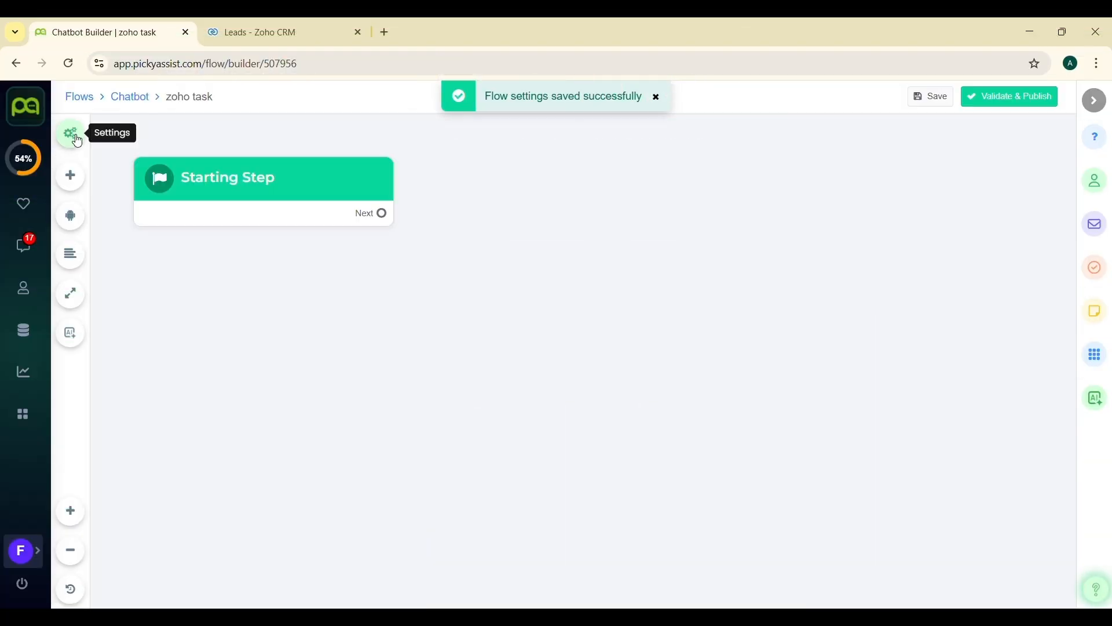
- Connect a new Send WhatsApp Templates message step to the Starting Step
left_click_drag(381, 213, 517, 166)
left_click(728, 246)
scroll(626, 325, "down", 5)
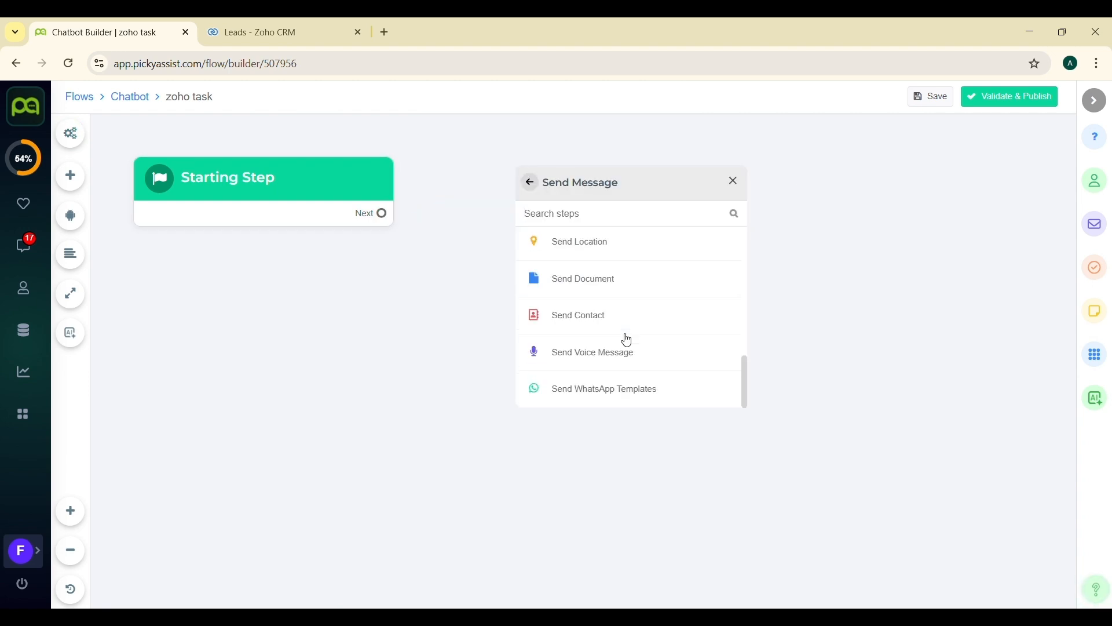
left_click(616, 392)
- Select the WHATSAPP OFFICIAL MANAGED SERVICE channel and the call_task_reminder_2 template for the message
left_click(644, 275)
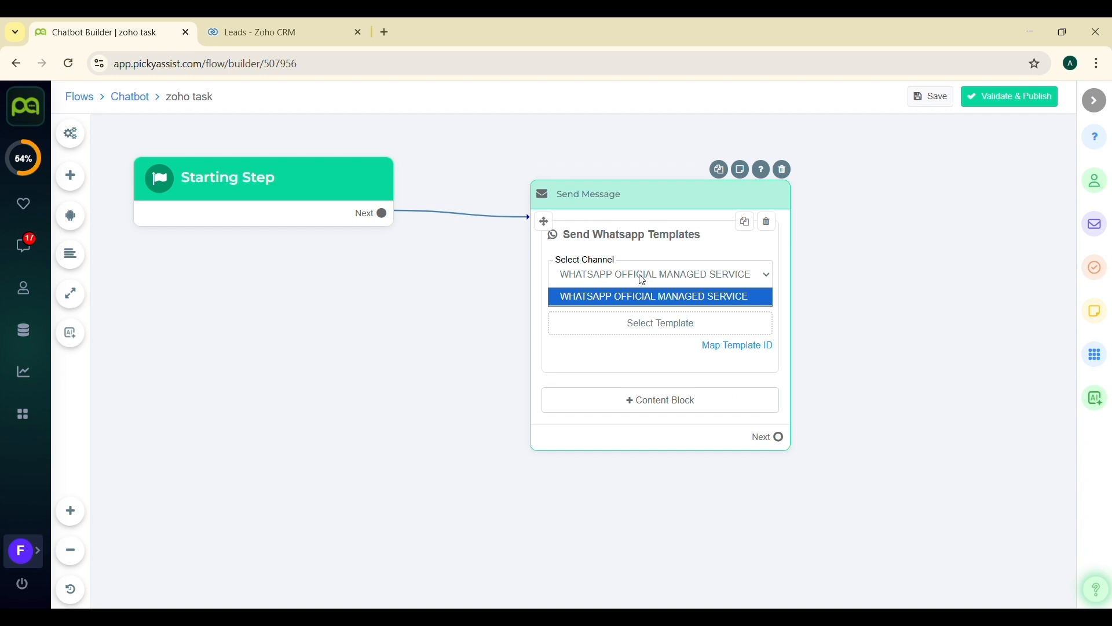
left_click(635, 307)
left_click(631, 325)
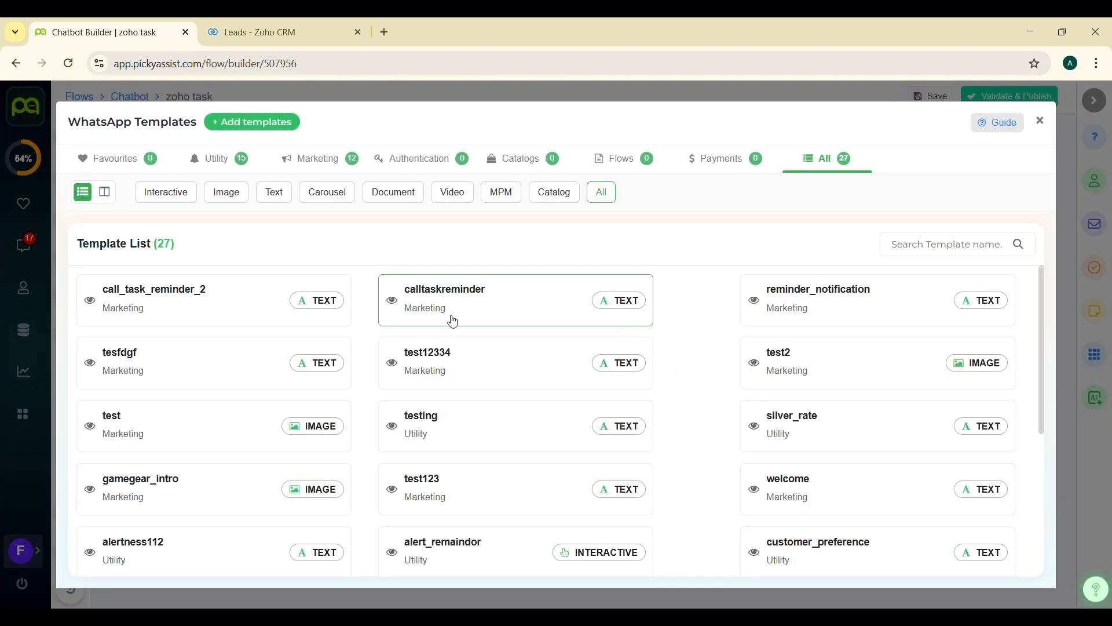
left_click(251, 312)
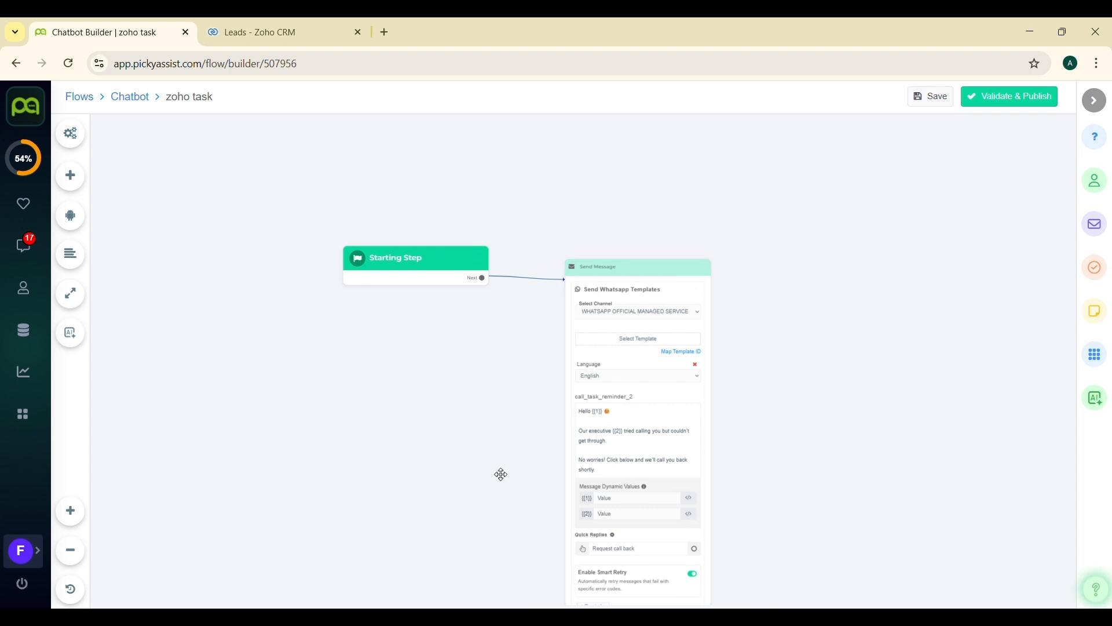
- Map the template's dynamic value {{1}} to the external attribute customer_name
scroll(501, 475, "up", 5)
scroll(501, 475, "down", 5)
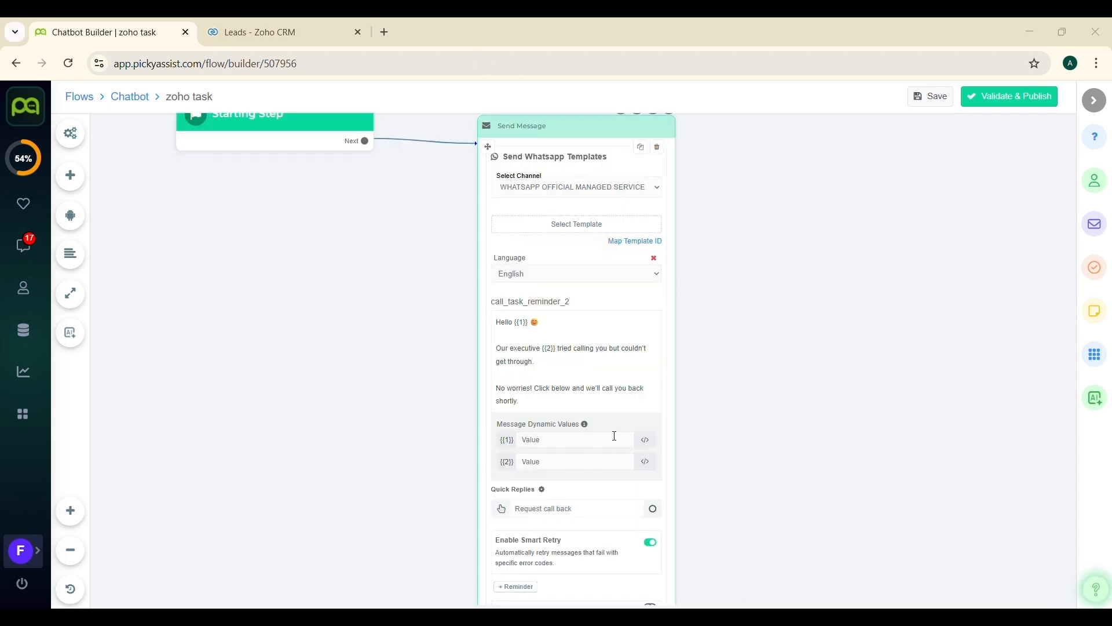
left_click(645, 448)
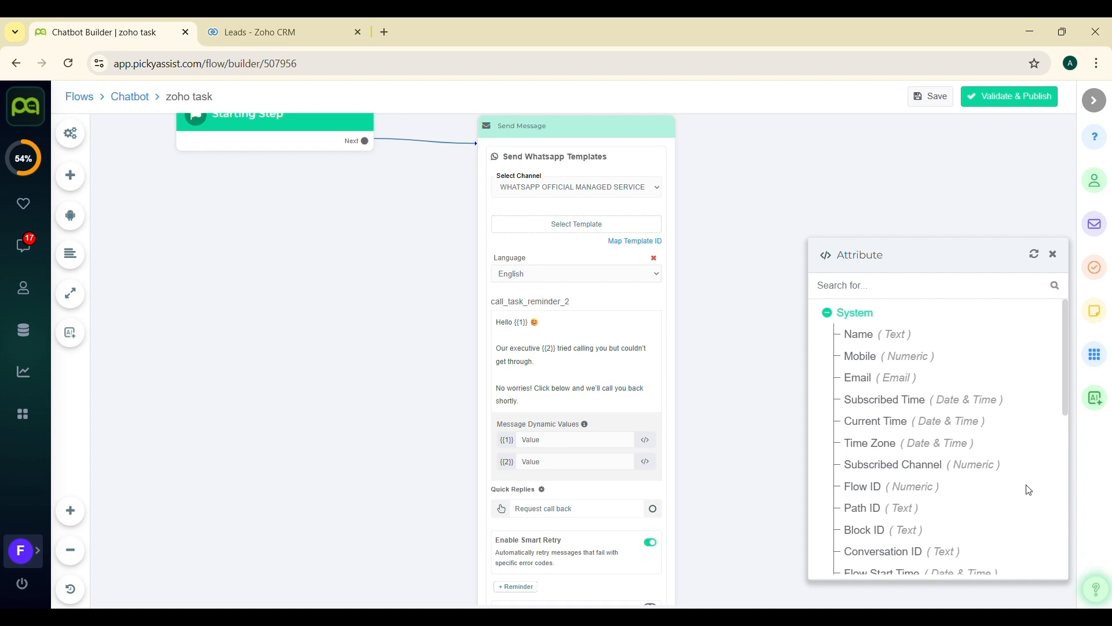
scroll(946, 506, "down", 2)
scroll(944, 504, "down", 5)
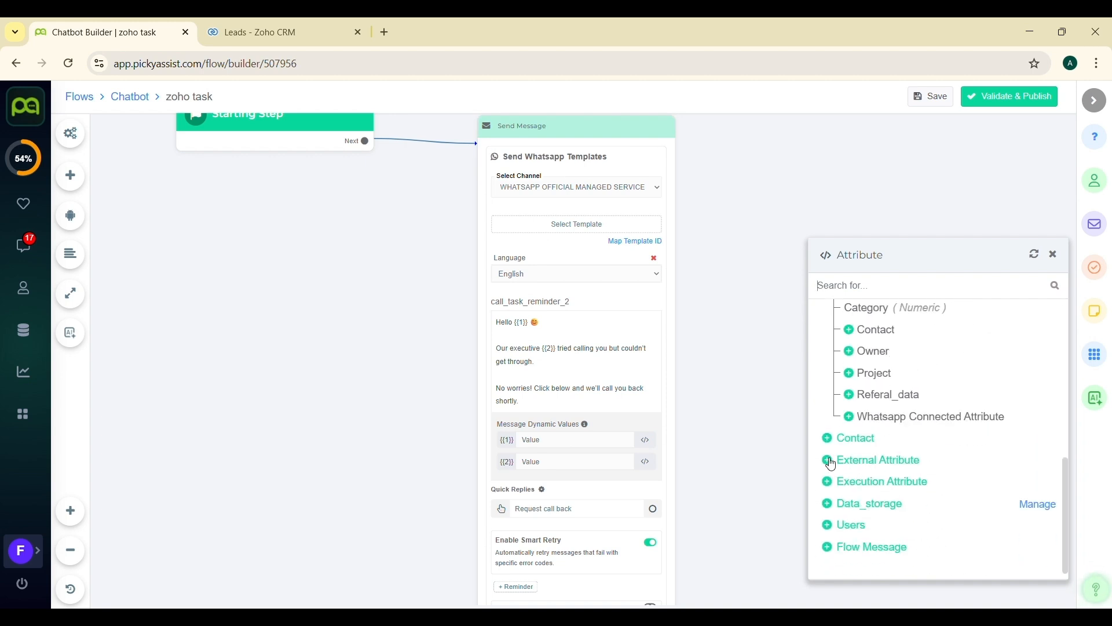
left_click(829, 460)
left_click(878, 485)
- Map the template's dynamic value {{2}} to the external attribute agent_name
left_click(645, 462)
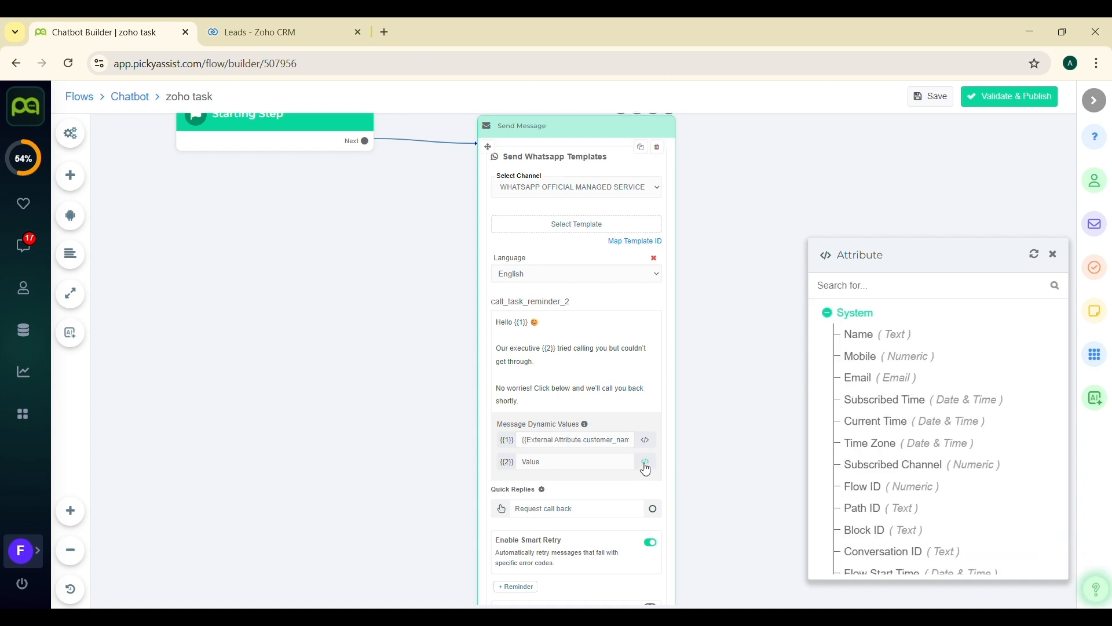
scroll(867, 514, "down", 7)
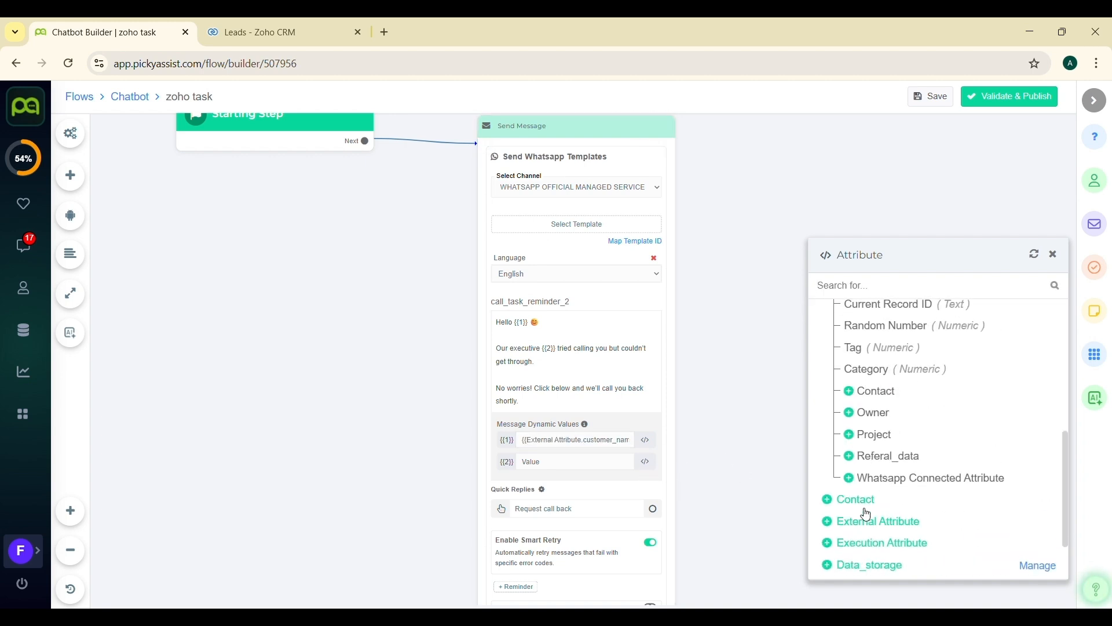
left_click(828, 521)
scroll(894, 561, "down", 2)
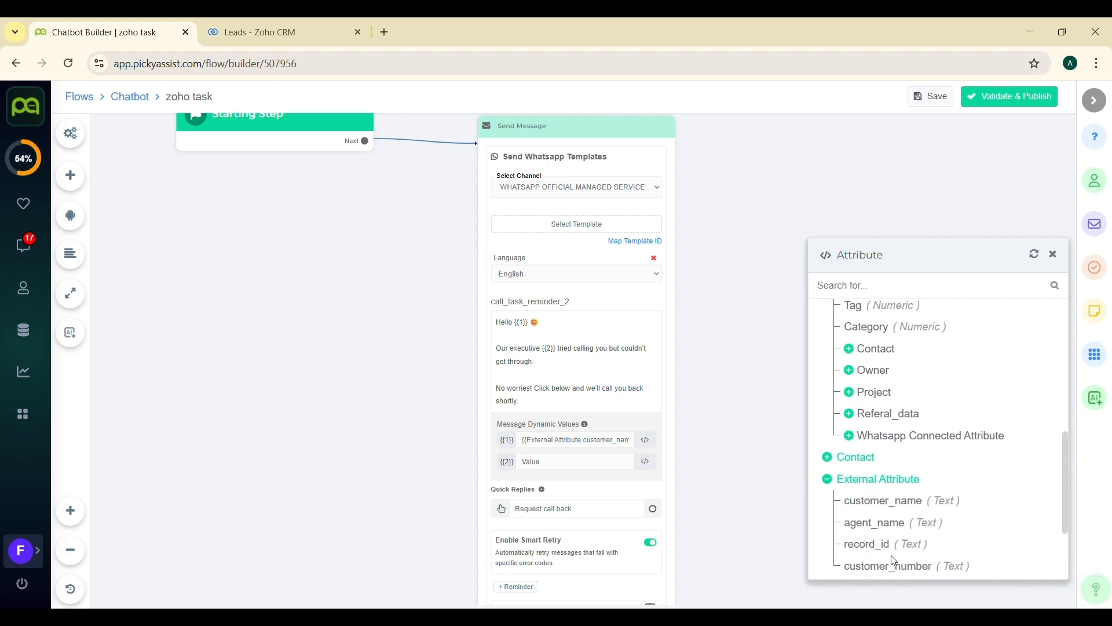
left_click(872, 510)
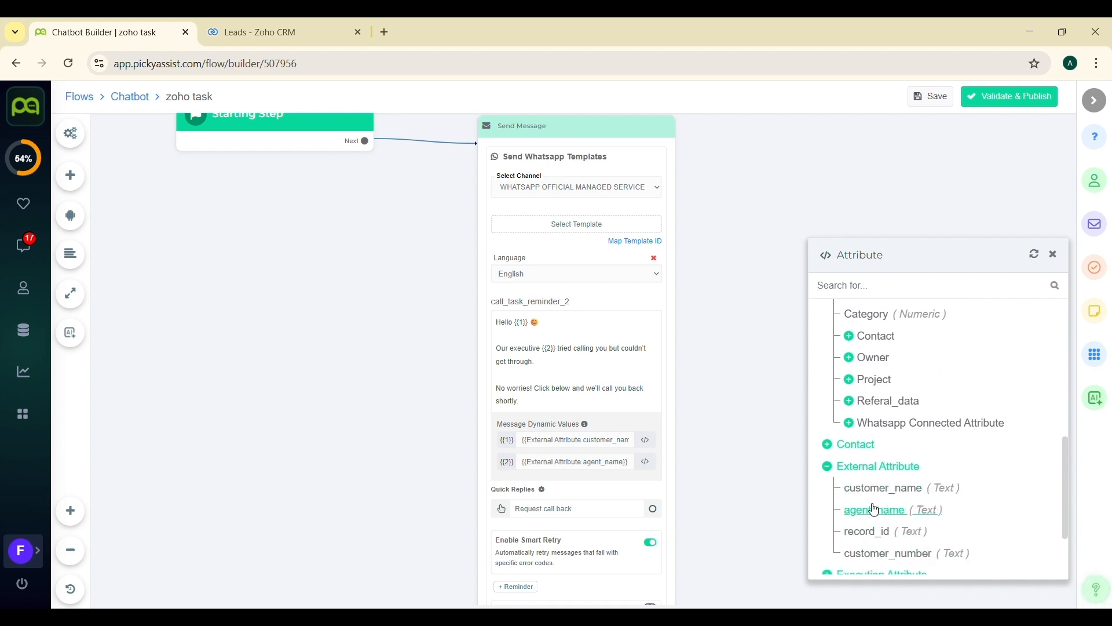
left_click(1053, 255)
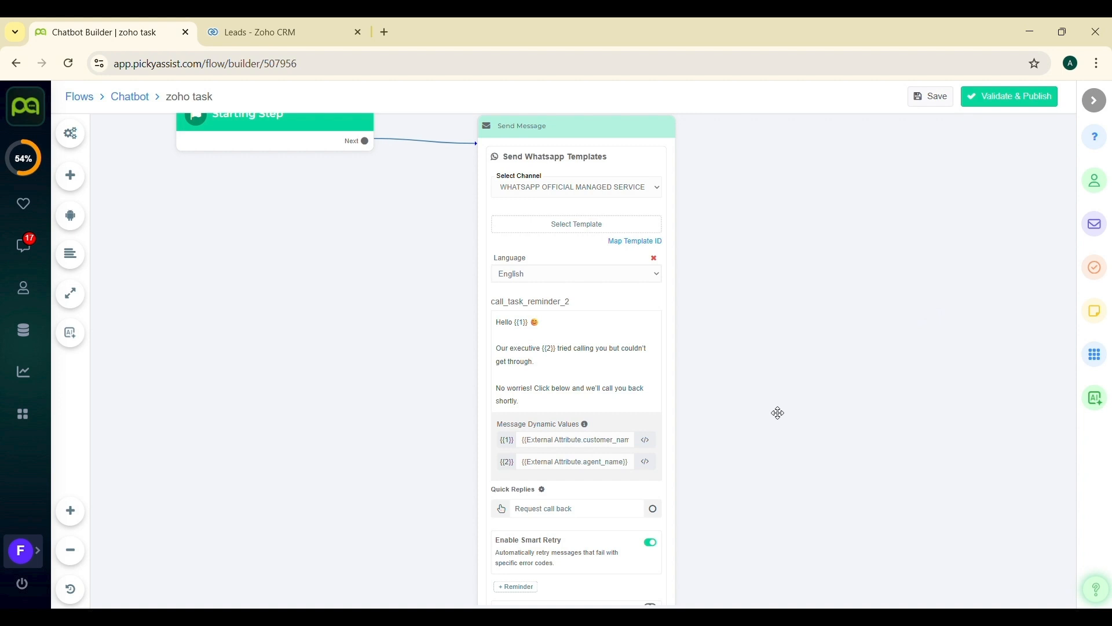
- Add a Zoho CRM step connected to the Request call back quick reply
left_click_drag(777, 412, 691, 323)
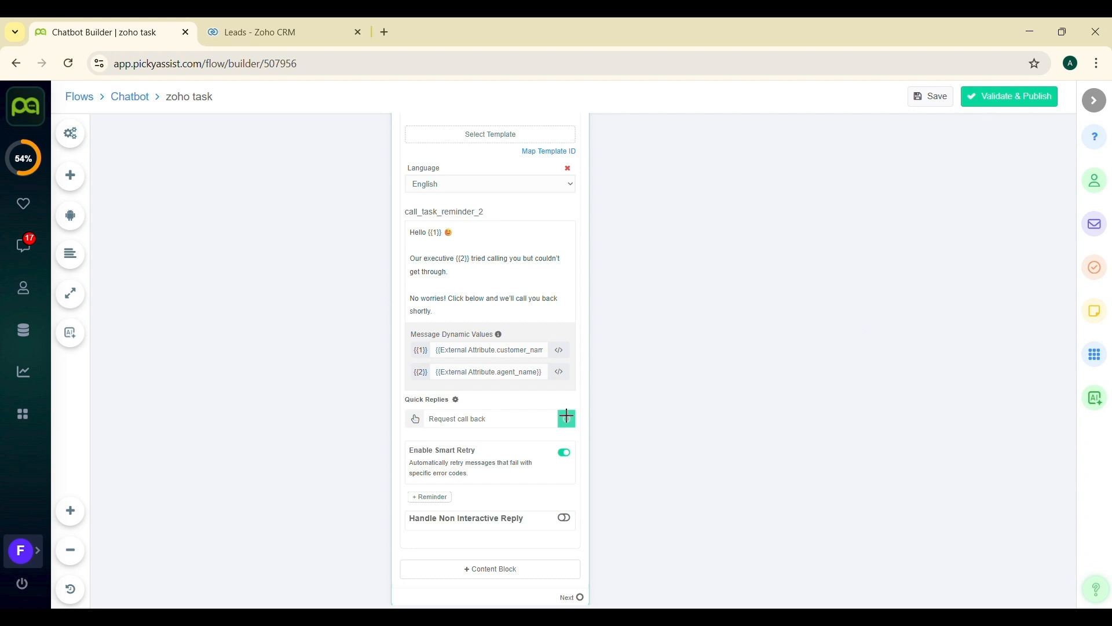
left_click_drag(566, 417, 711, 207)
type("zoho")
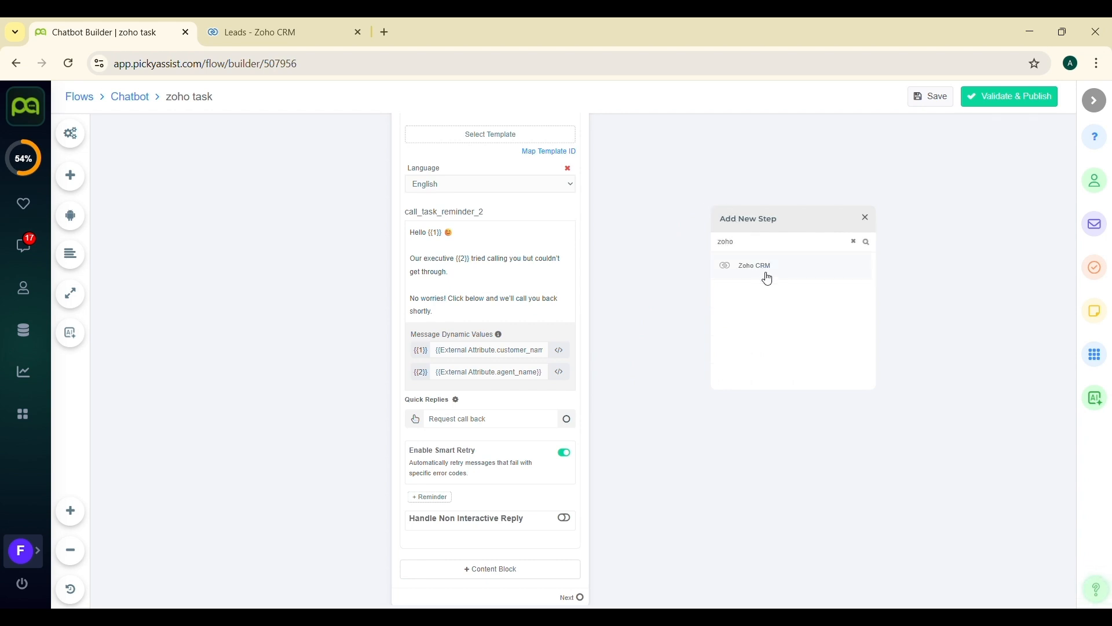
left_click(768, 278)
left_click(763, 263)
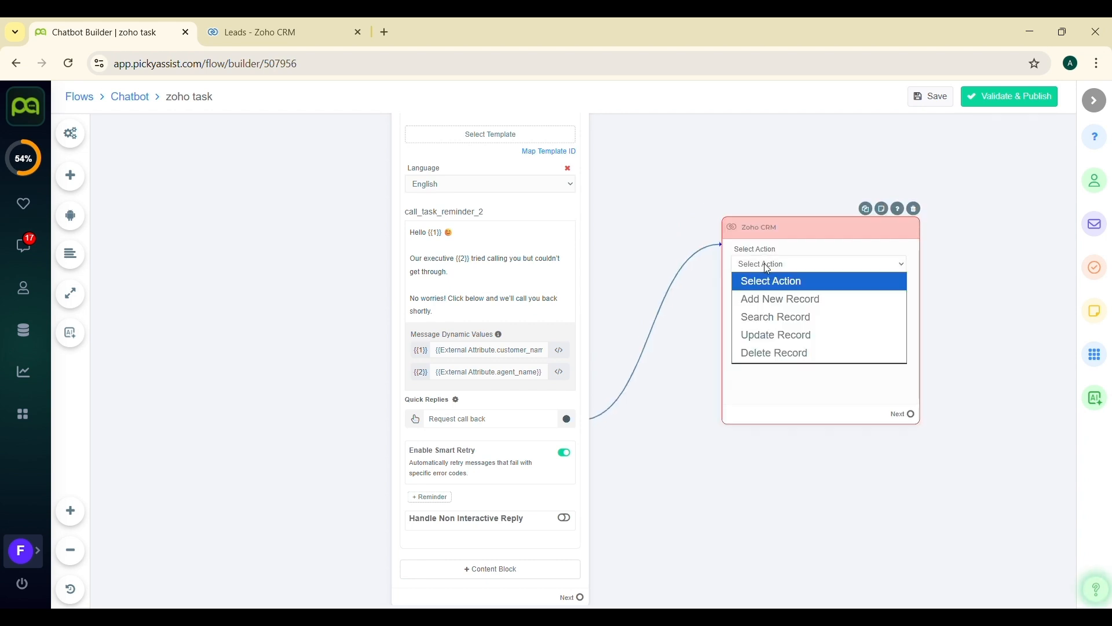
- Set the Zoho CRM step to Add New Record in the Tasks module with the Standard layout
left_click(776, 302)
left_click(791, 318)
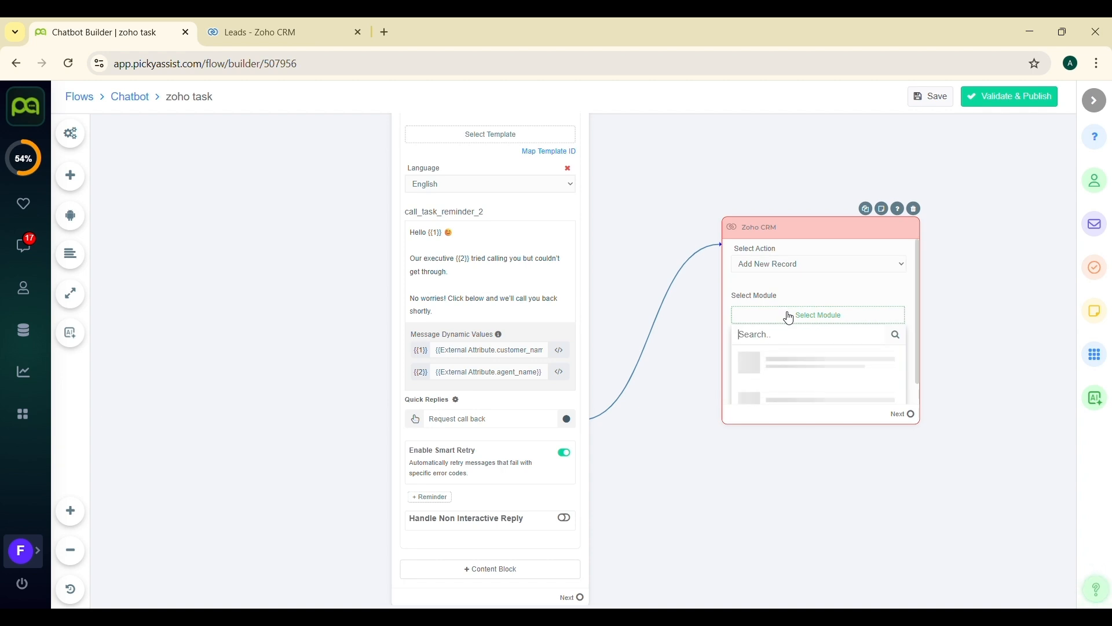
scroll(787, 395, "down", 2)
scroll(789, 397, "down", 1)
left_click(776, 376)
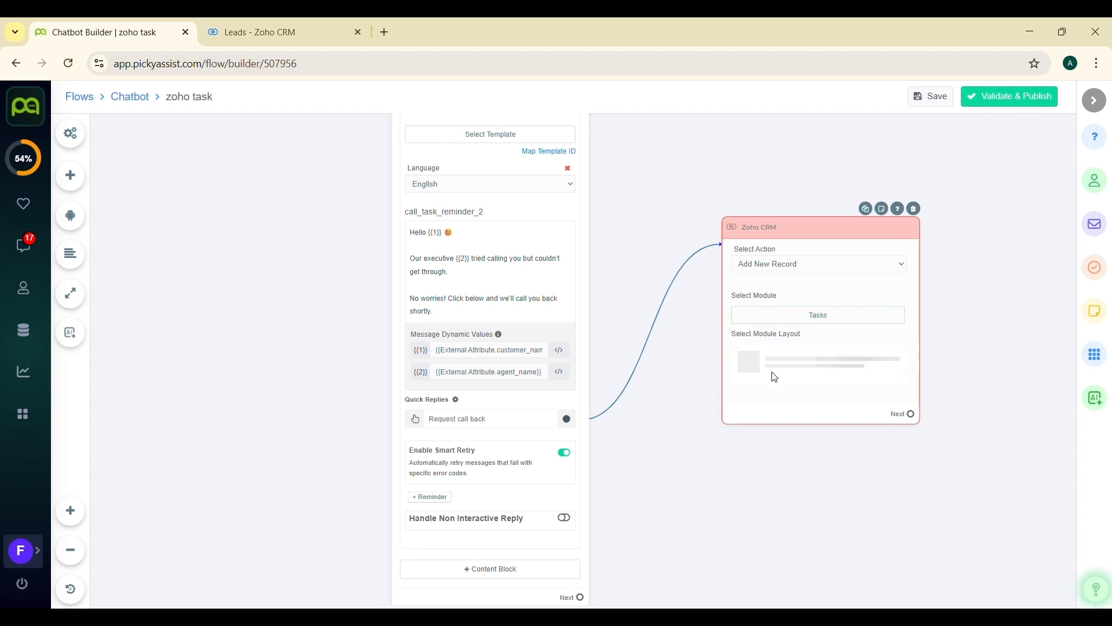
scroll(775, 372, "down", 1)
scroll(775, 373, "down", 1)
left_click(779, 405)
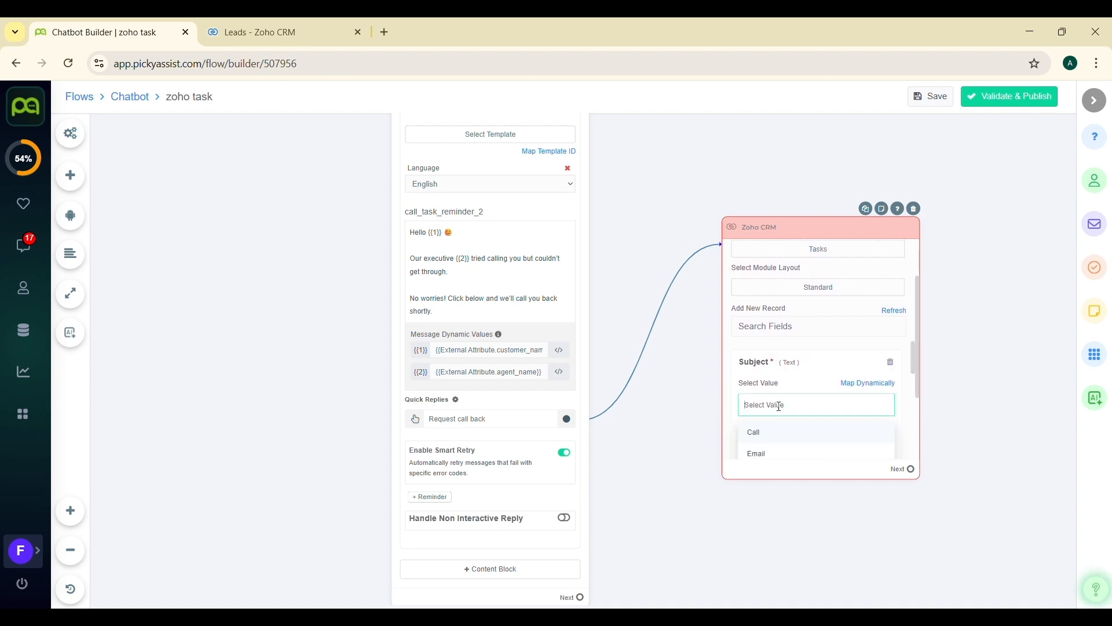
- Pick the task's Subject value and set its Priority to High
left_click(754, 438)
scroll(809, 374, "down", 1)
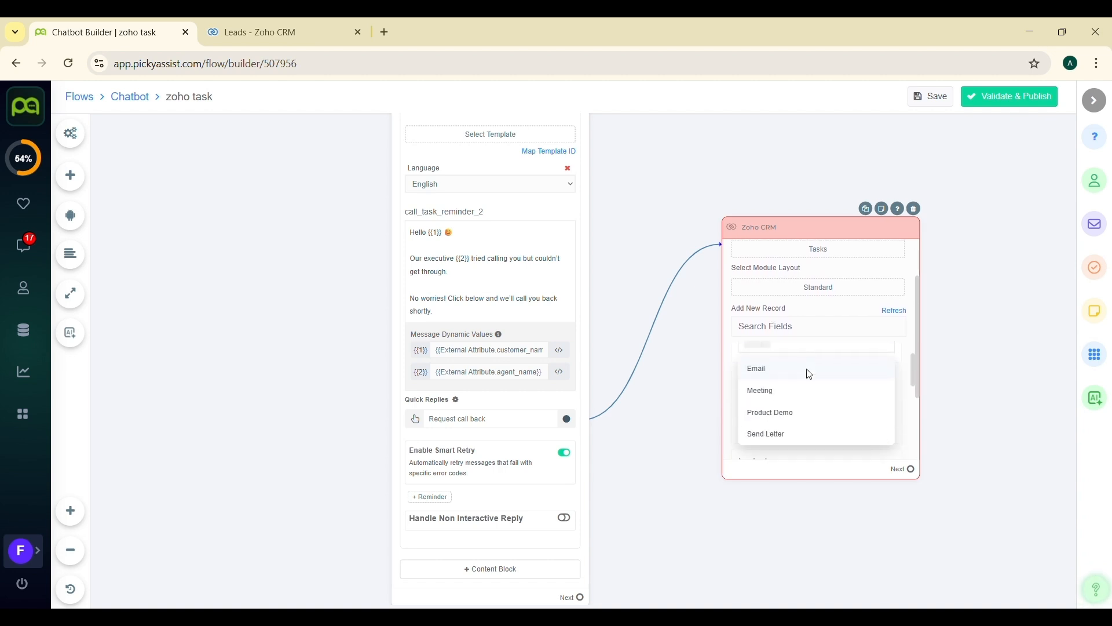
left_click(767, 420)
scroll(769, 420, "down", 2)
scroll(767, 421, "down", 1)
left_click(768, 437)
scroll(770, 436, "down", 2)
left_click(787, 426)
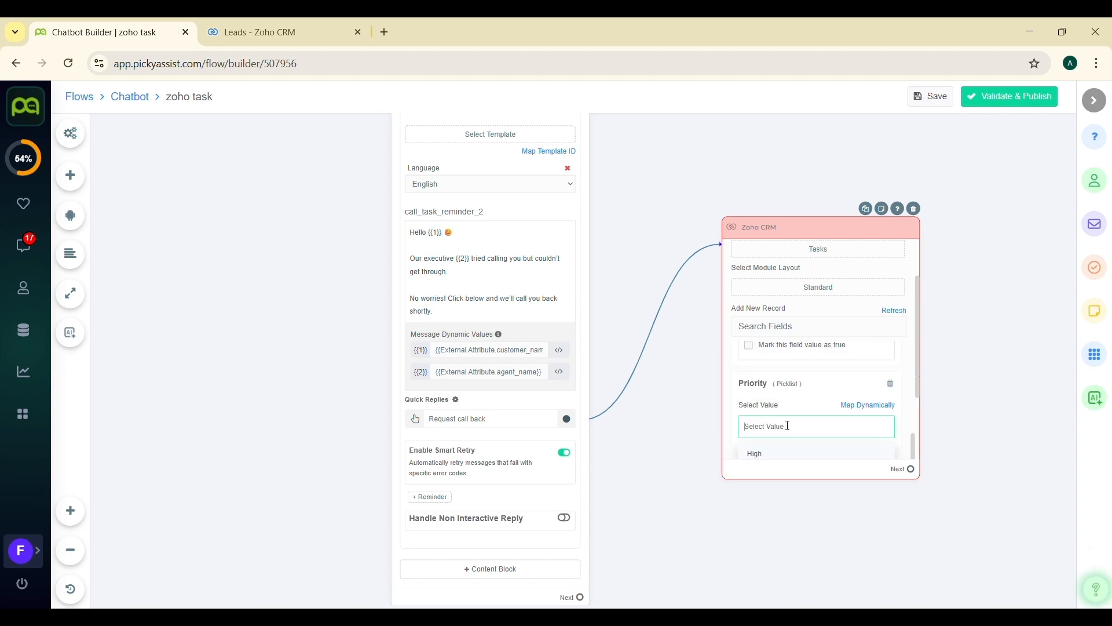
left_click(767, 454)
- Map the task's Related To field to the external attribute record_id
scroll(768, 458, "down", 2)
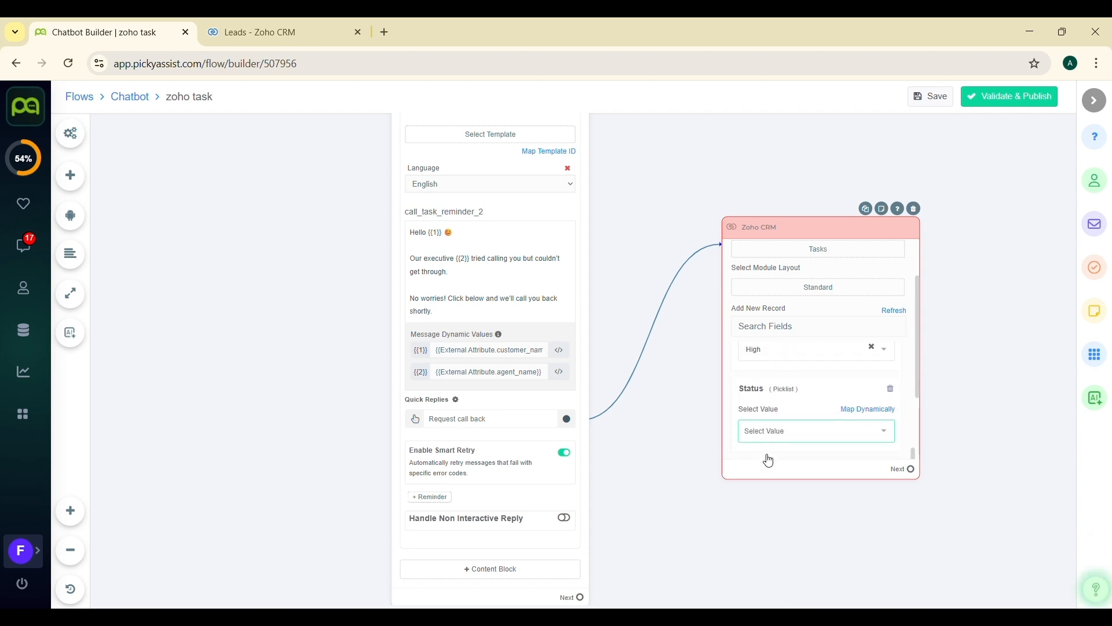
scroll(769, 428, "down", 5)
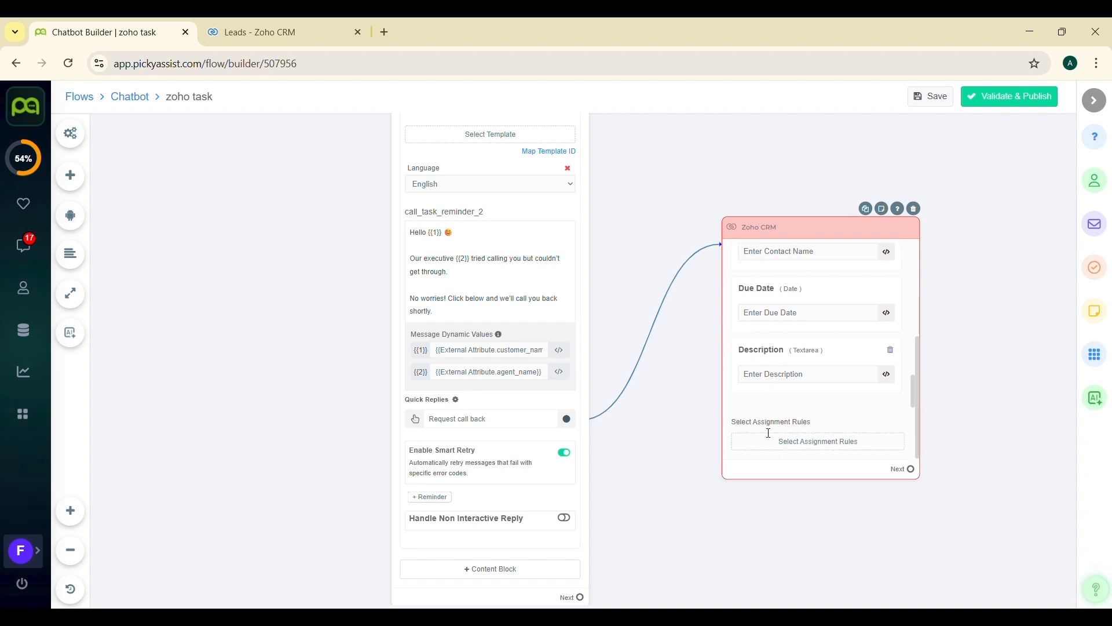
scroll(770, 439, "up", 5)
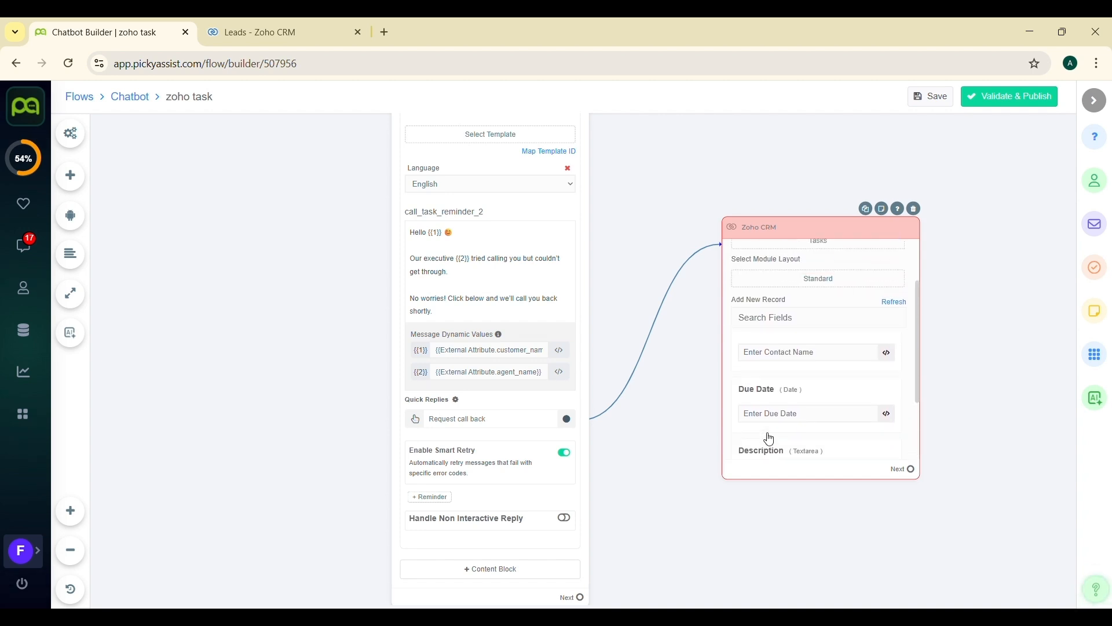
left_click(831, 403)
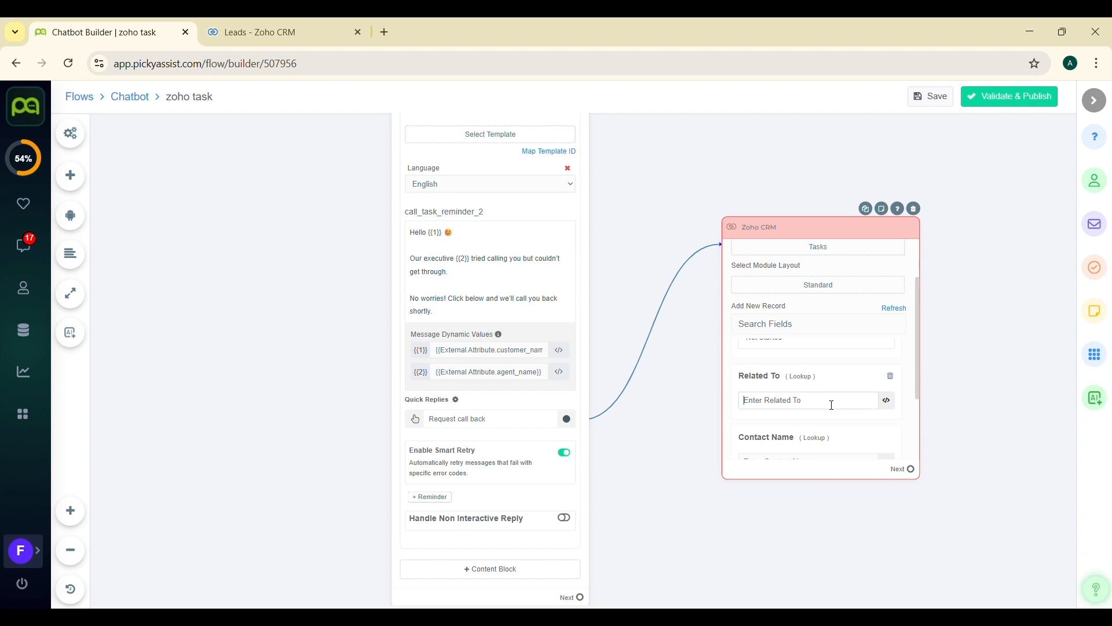
left_click(894, 408)
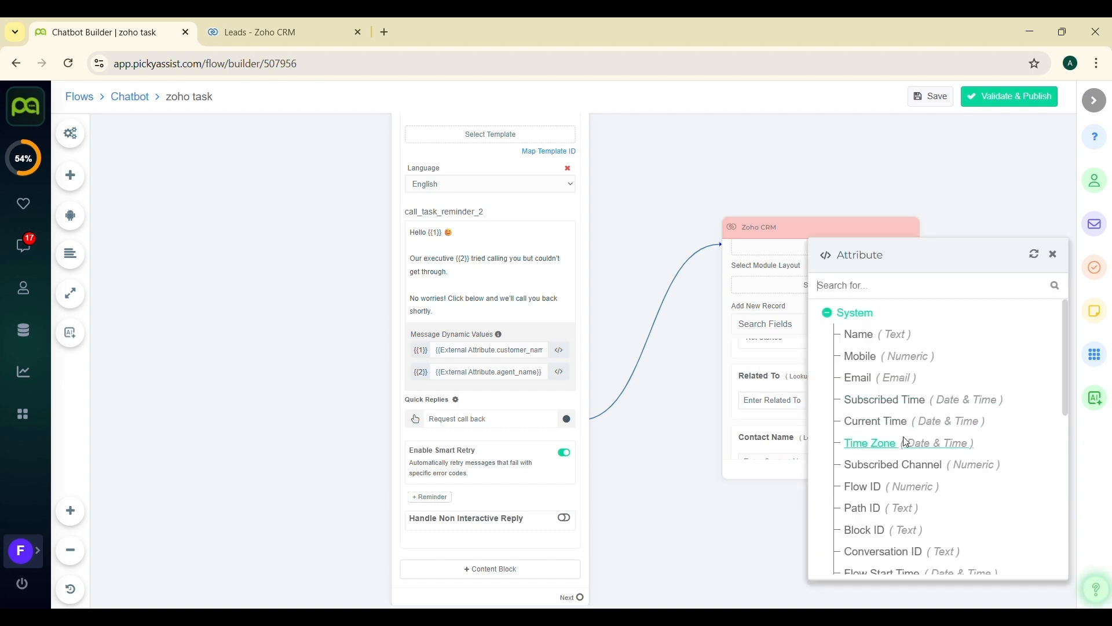
scroll(904, 440, "down", 10)
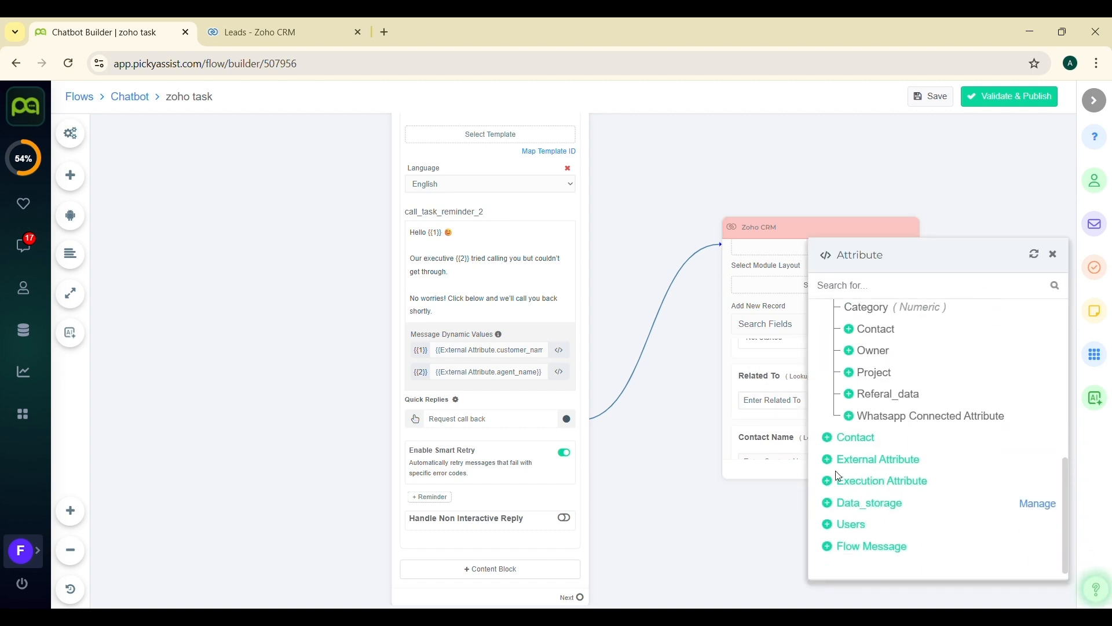
left_click(827, 464)
left_click(869, 525)
left_click(1054, 255)
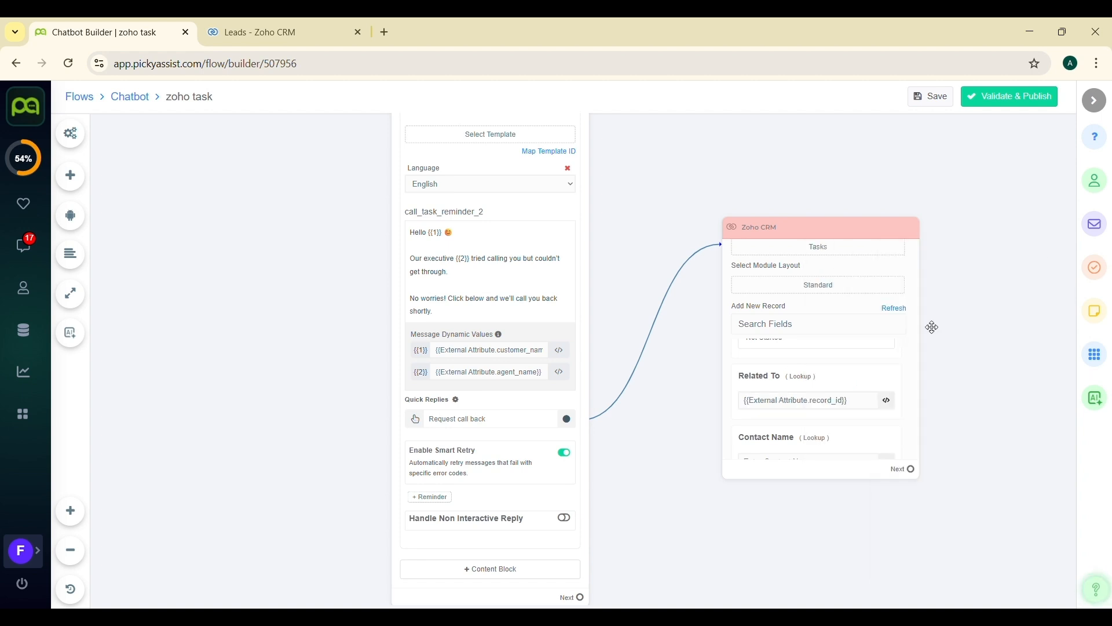
- Save the flow and publish it without a change comment
left_click_drag(799, 489, 640, 399)
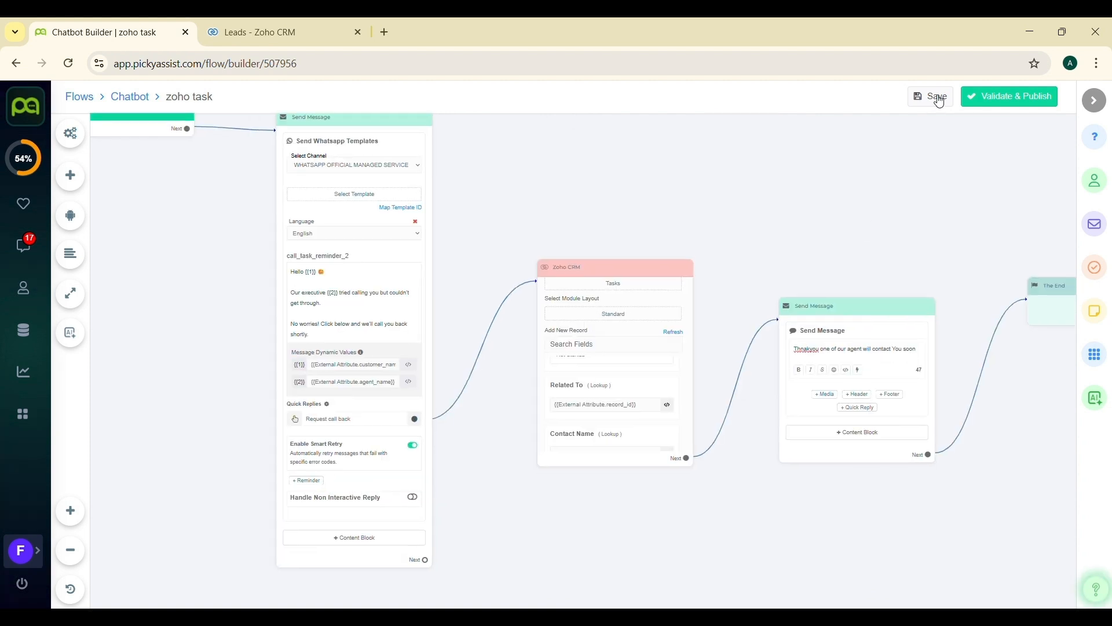
left_click(937, 97)
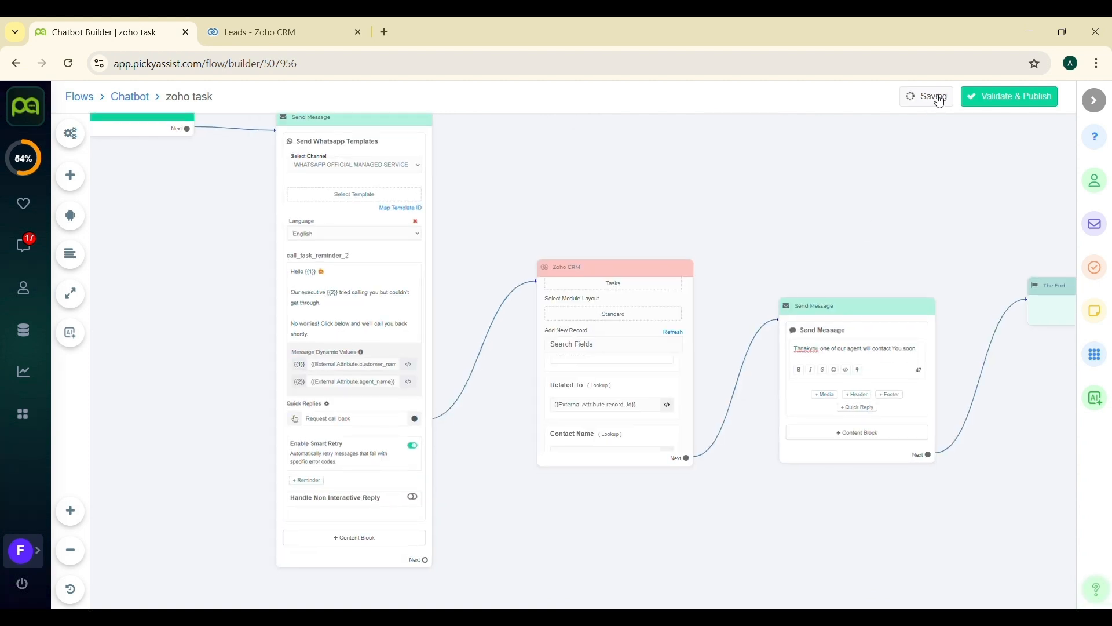
left_click(975, 99)
left_click(620, 348)
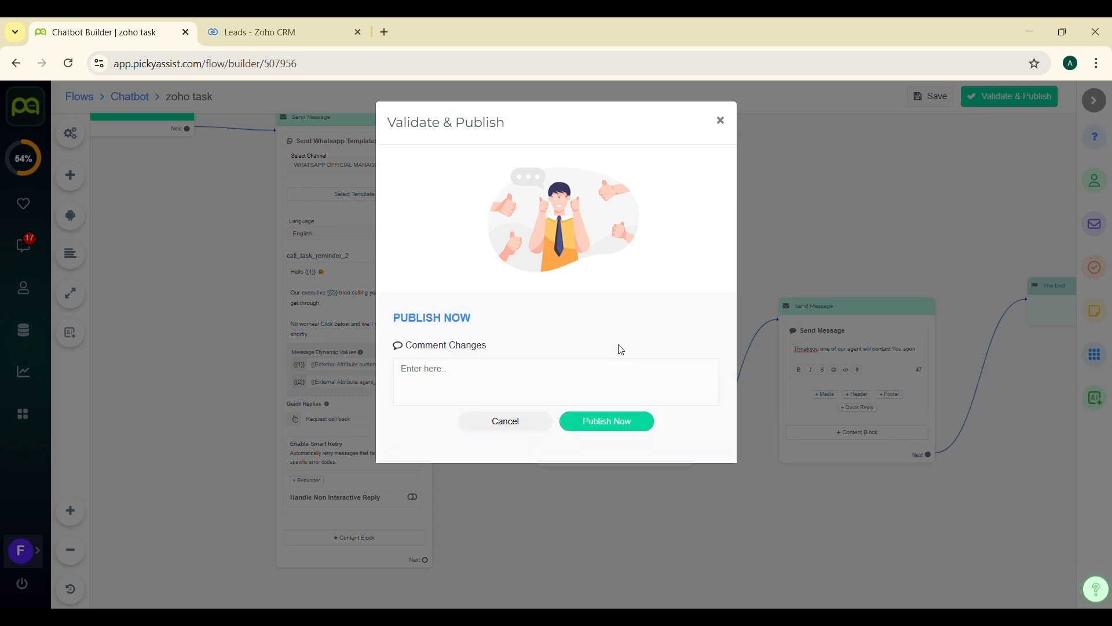
left_click(607, 421)
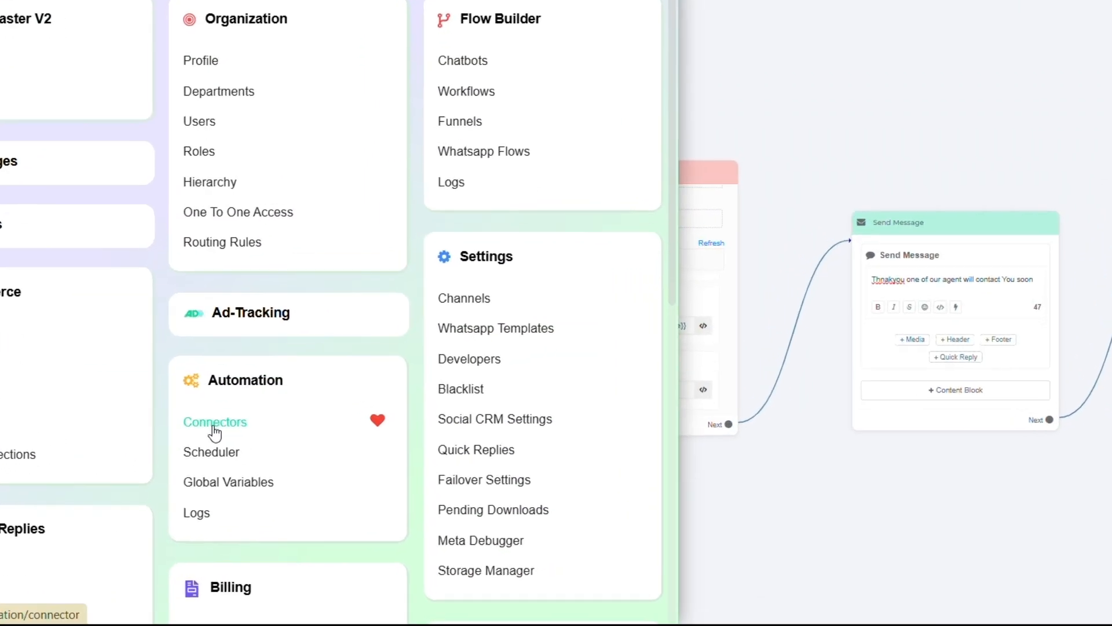
- Create a connector named "zoho task" with description "this connector is cfreated for receving data from zoho" and copy its URL
left_click(213, 426)
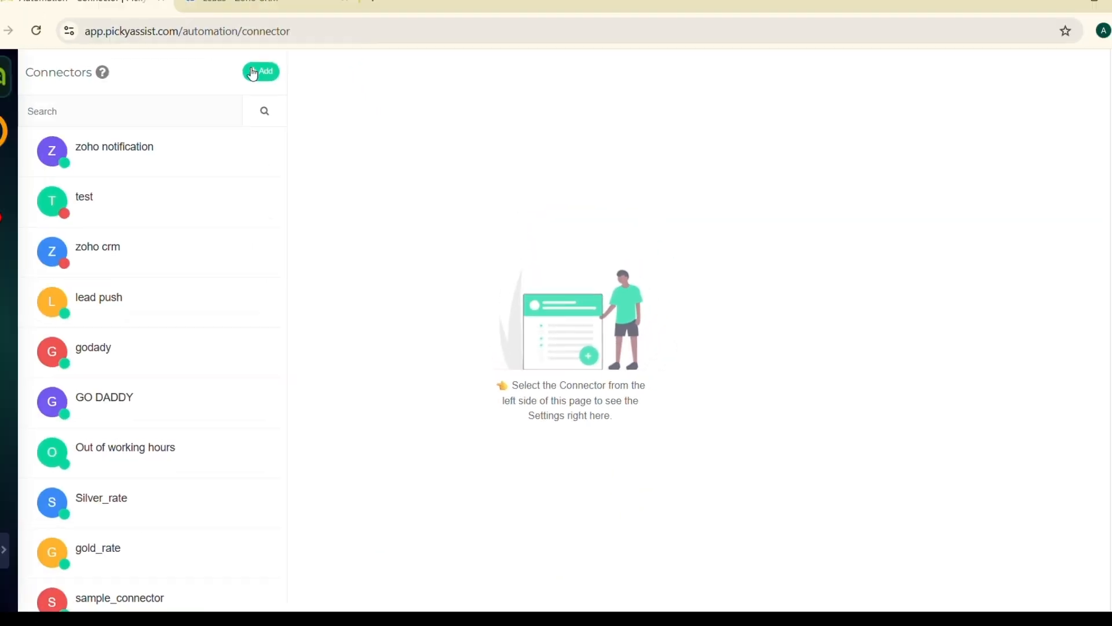
left_click(254, 75)
type("zoho")
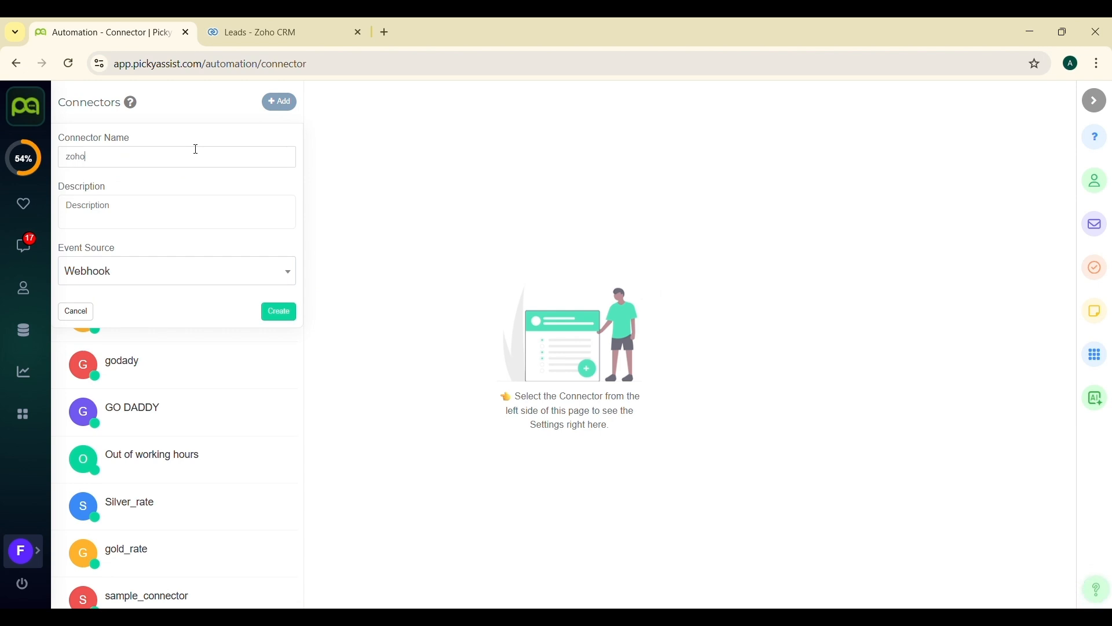
type(" task")
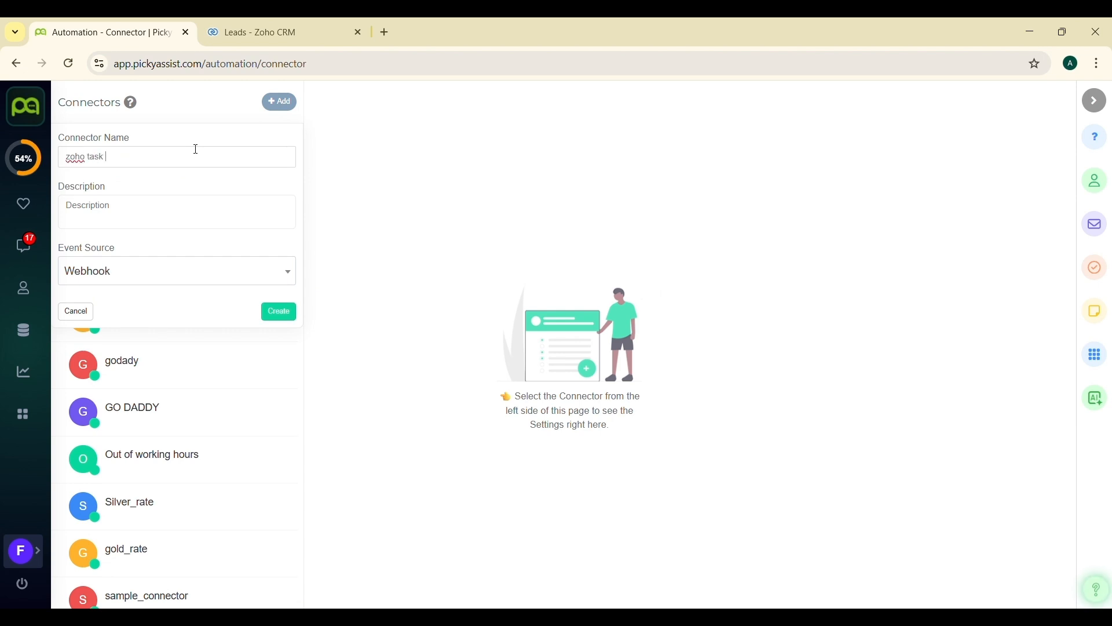
left_click(140, 212)
type("this connector is cfreated for receving data from zoho")
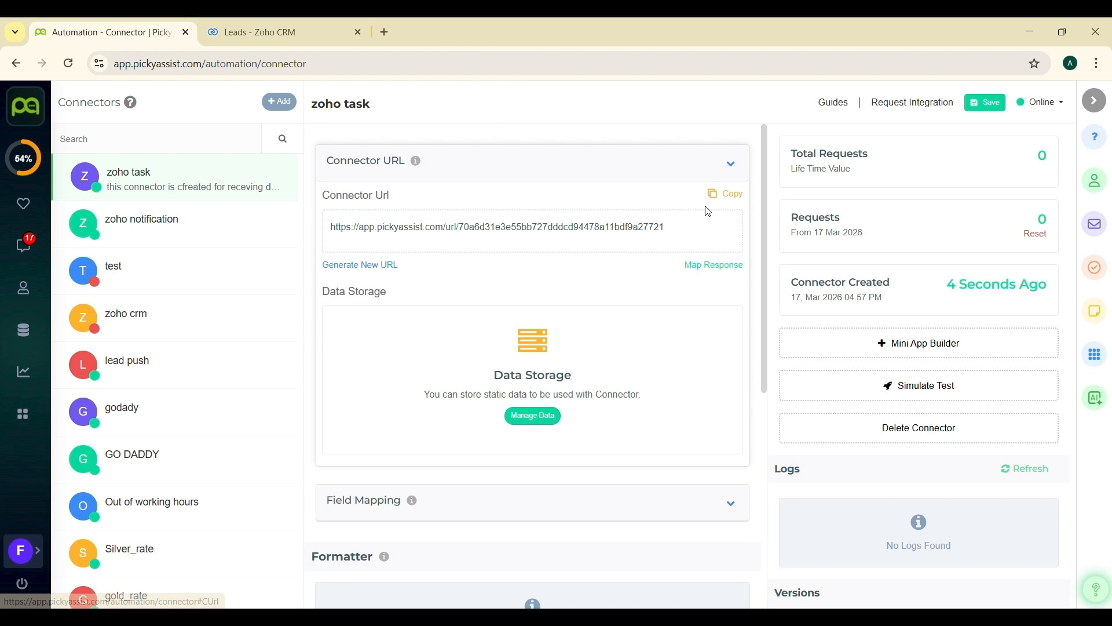
left_click(723, 194)
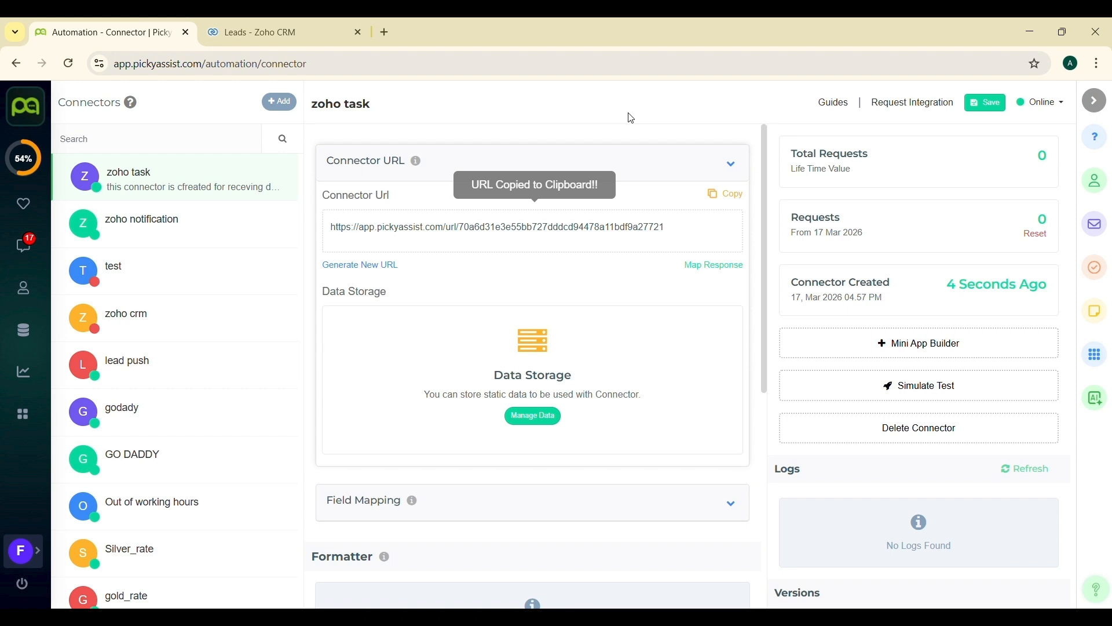
- Switch to Zoho CRM and start creating a new workflow rule from Workflow Rules setup
left_click(267, 32)
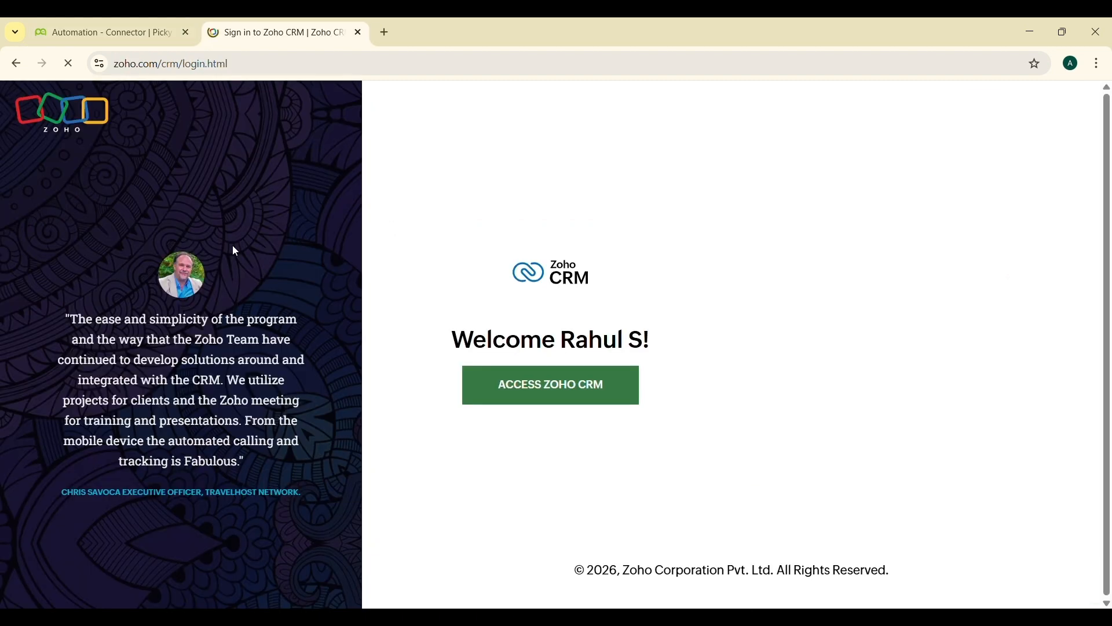
left_click(531, 387)
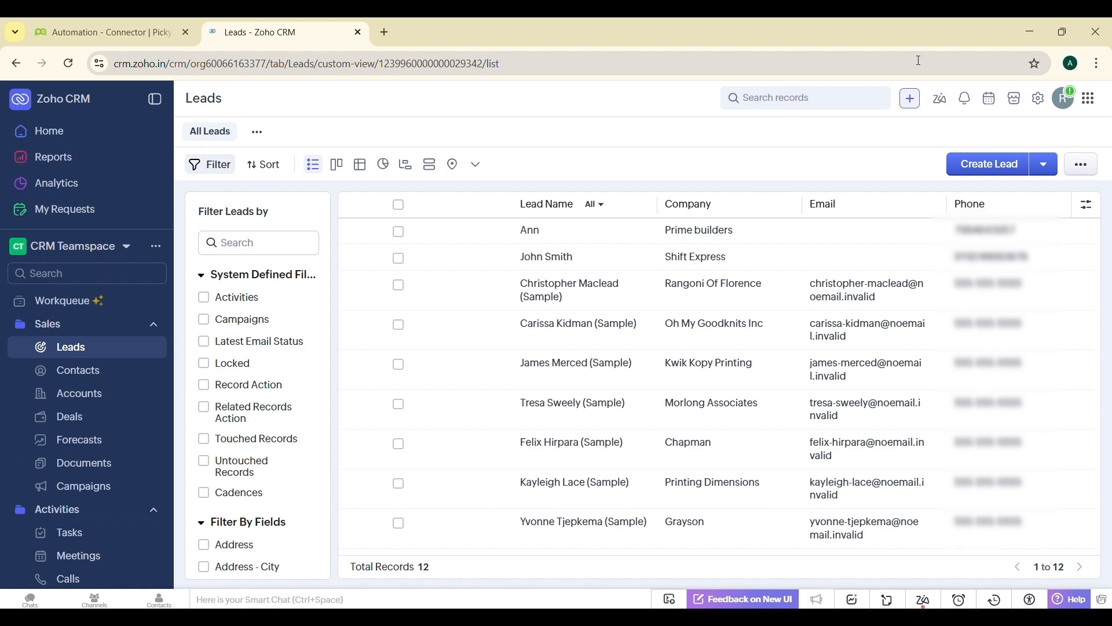
left_click(1043, 104)
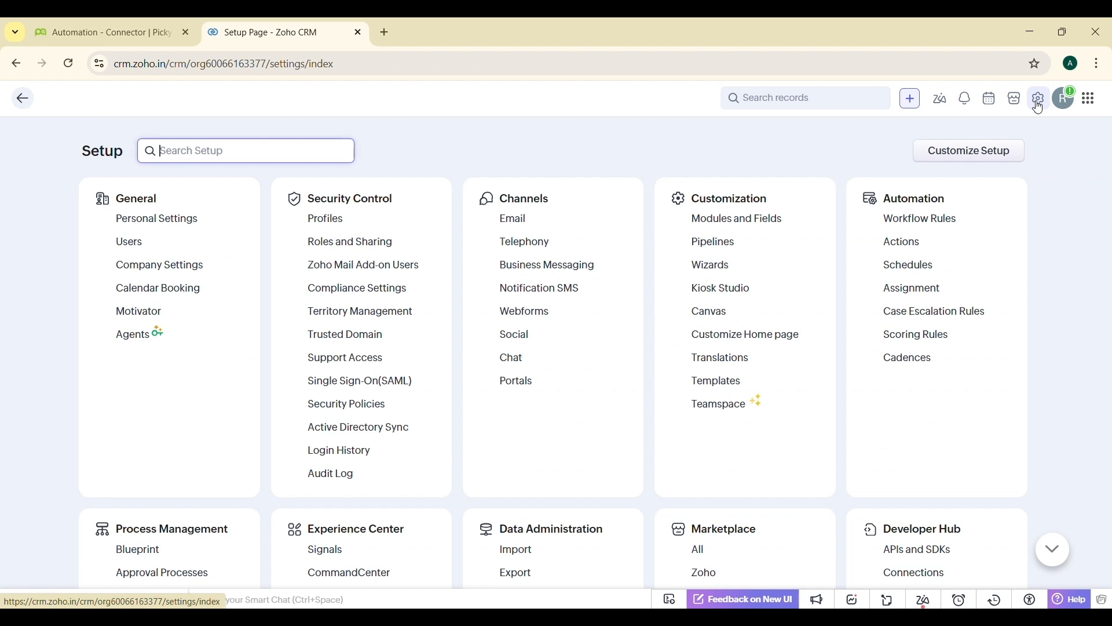
left_click(917, 223)
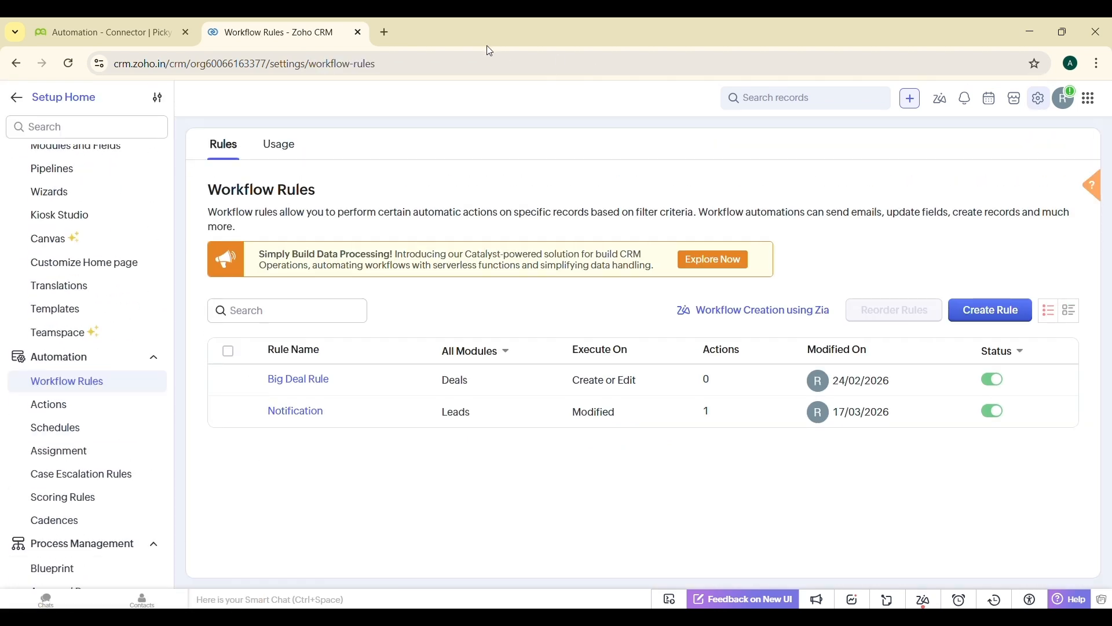
left_click(979, 317)
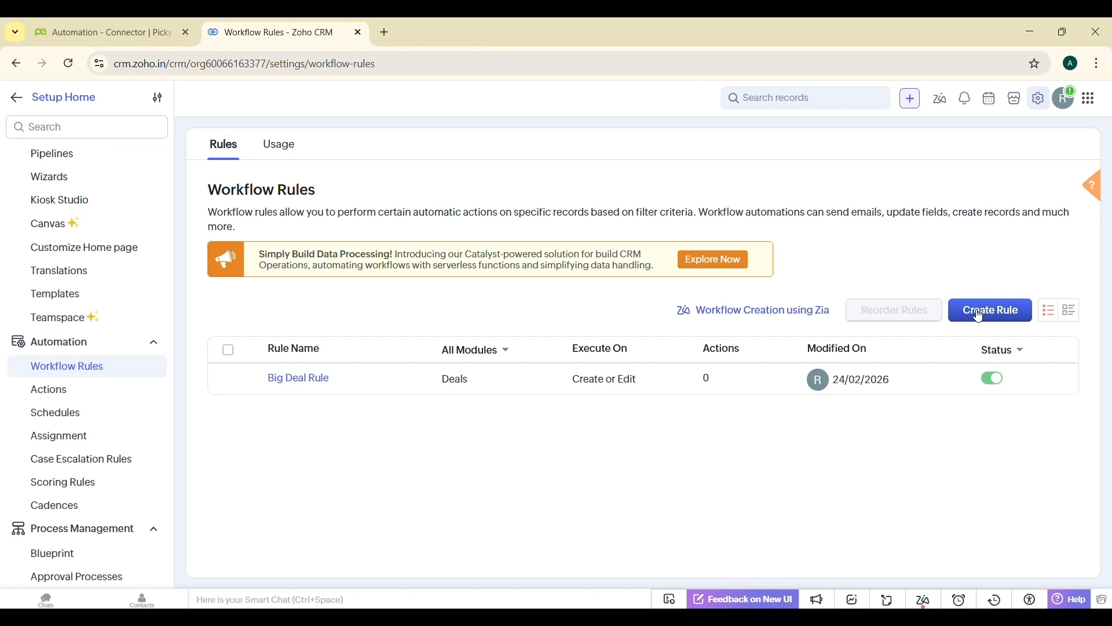
- Set the rule's condition to Lead Status is Attempted to Contact and confirm it
left_click(717, 312)
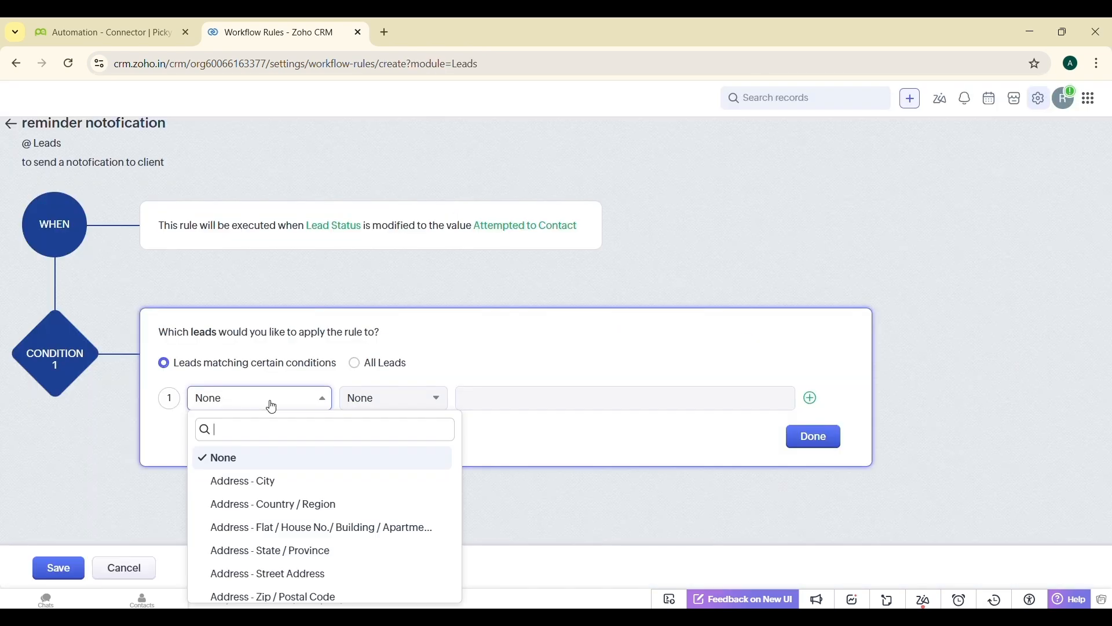
scroll(254, 530, "down", 5)
scroll(254, 530, "down", 6)
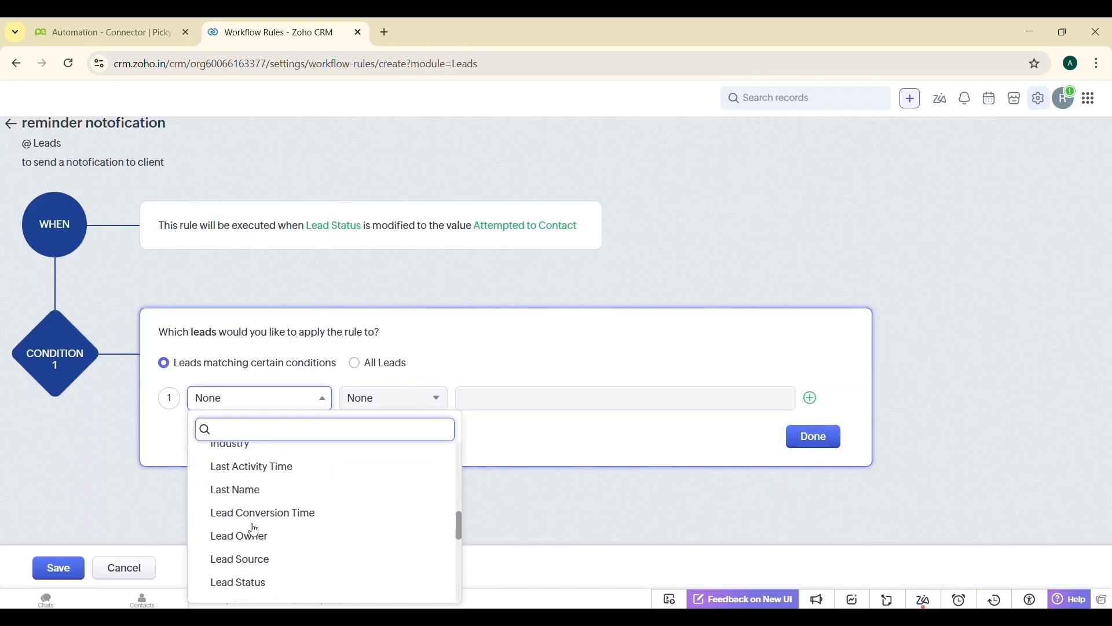
left_click(246, 559)
left_click(377, 400)
left_click(374, 447)
left_click(499, 397)
left_click(524, 426)
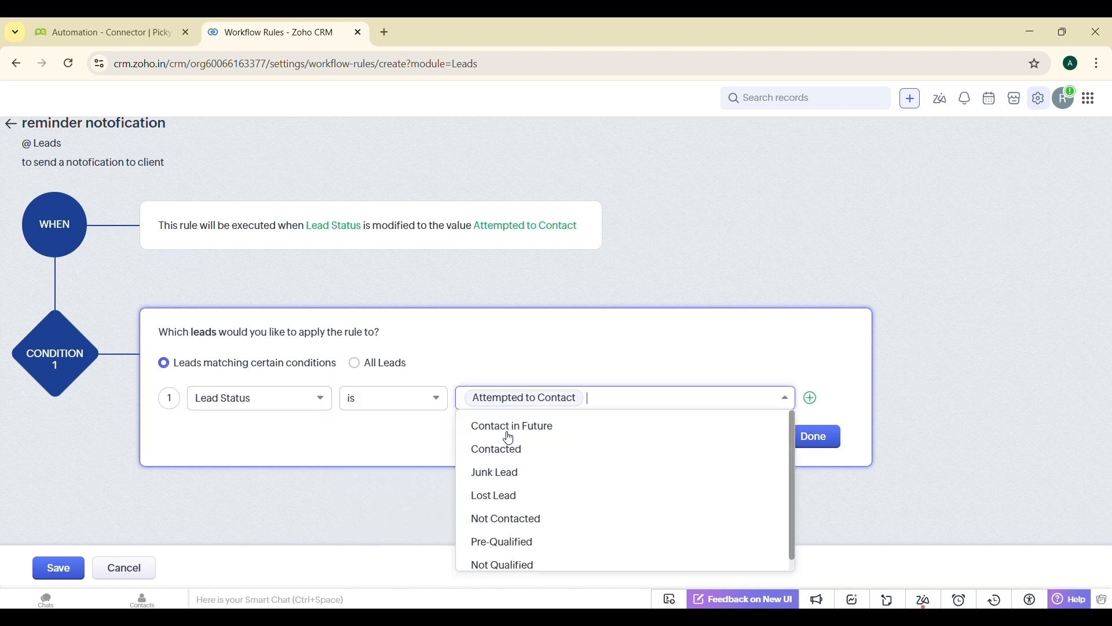
left_click(509, 426)
left_click(672, 398)
left_click(806, 435)
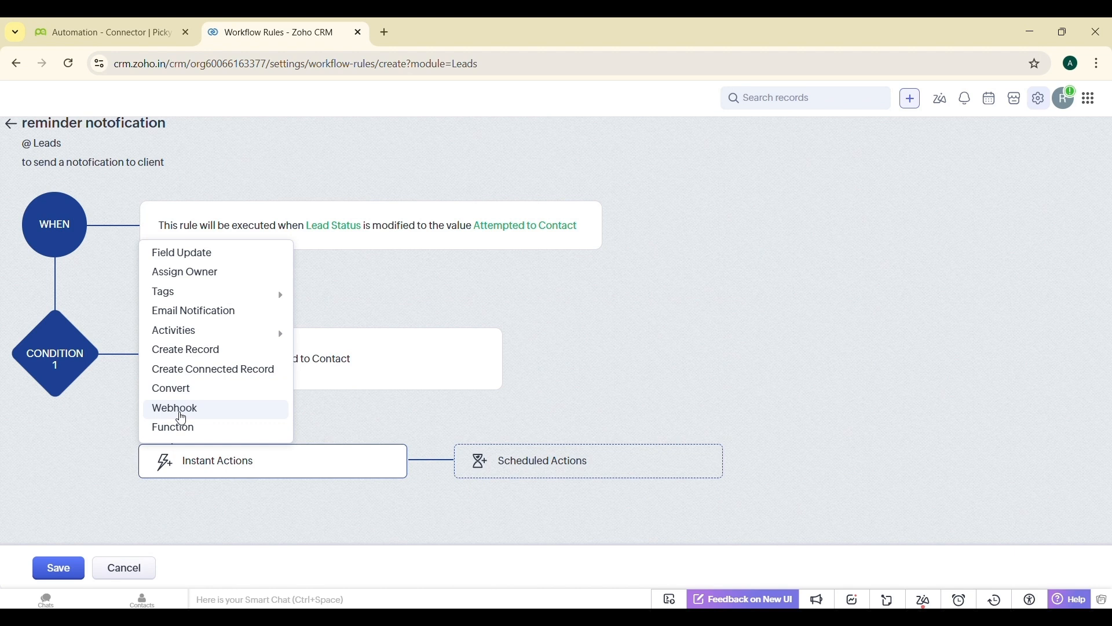
- Add a Webhook instant action named "picky assit push" with description "to push data to picky assit"
left_click(182, 413)
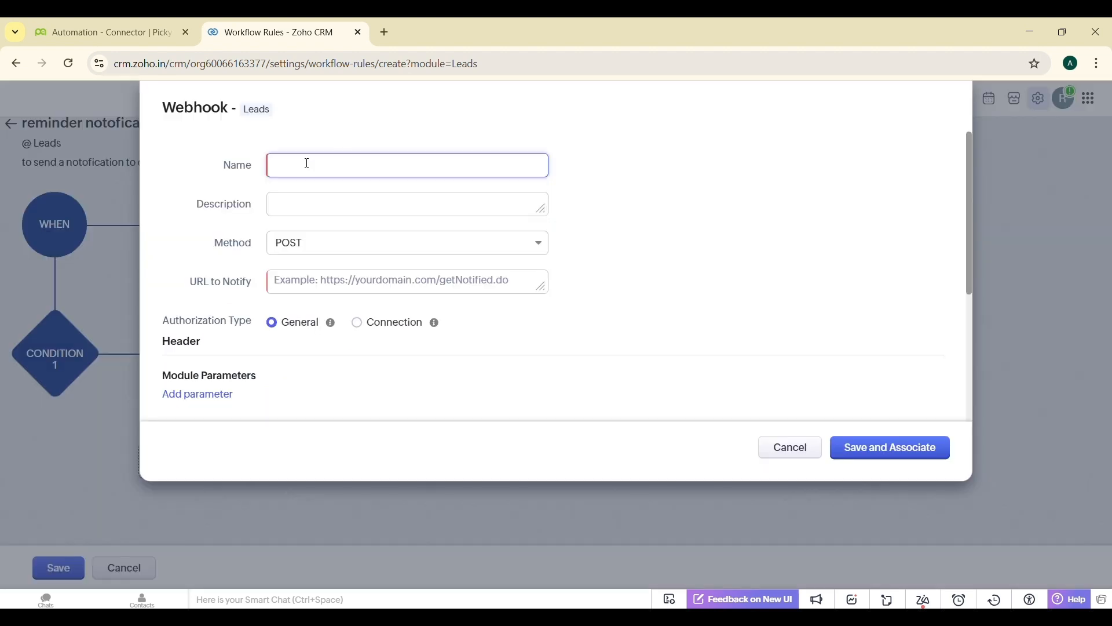
type("picky assit push")
key("Tab")
type("to push data to picky assit")
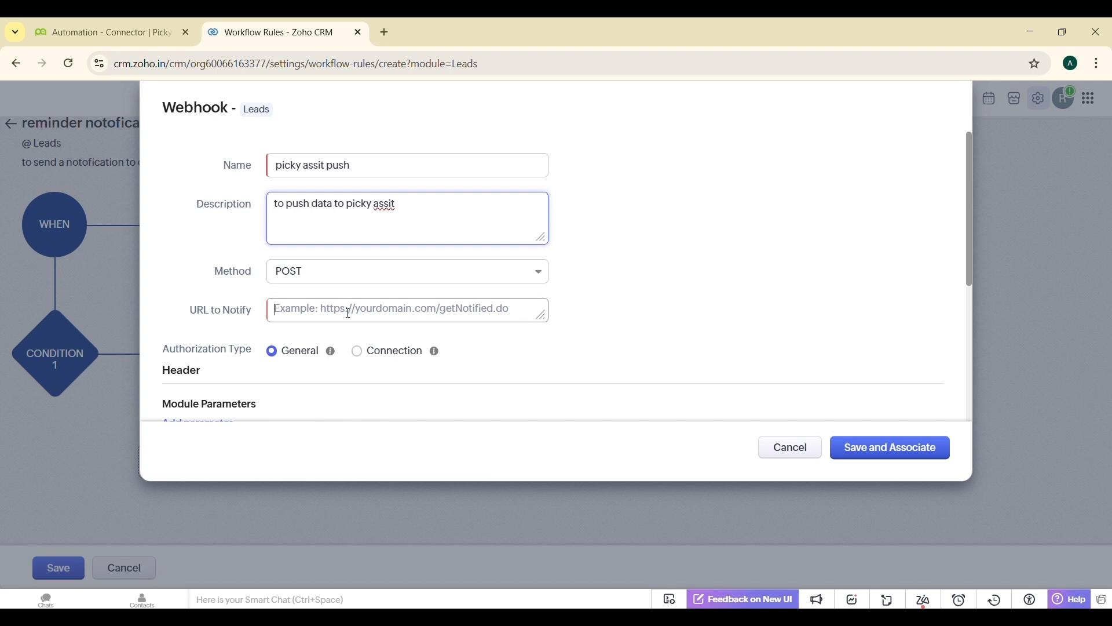
- Paste the connector URL as the webhook's URL to Notify and set the body type to Form-Data
left_click(348, 313)
key("ctrl+v")
scroll(349, 313, "down", 1)
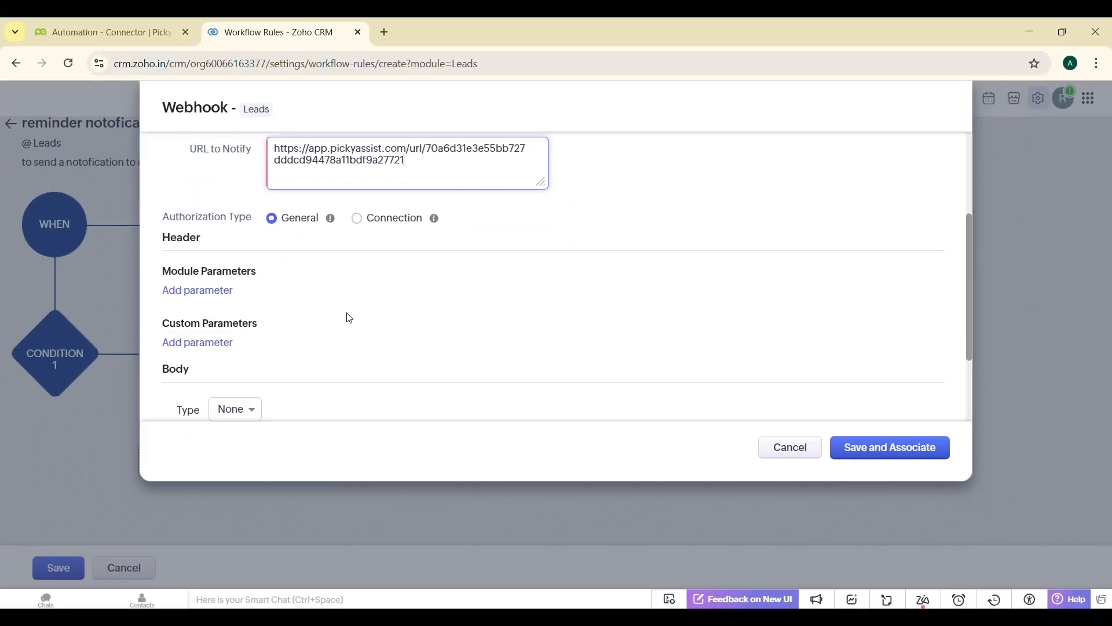
scroll(323, 531, "down", 1)
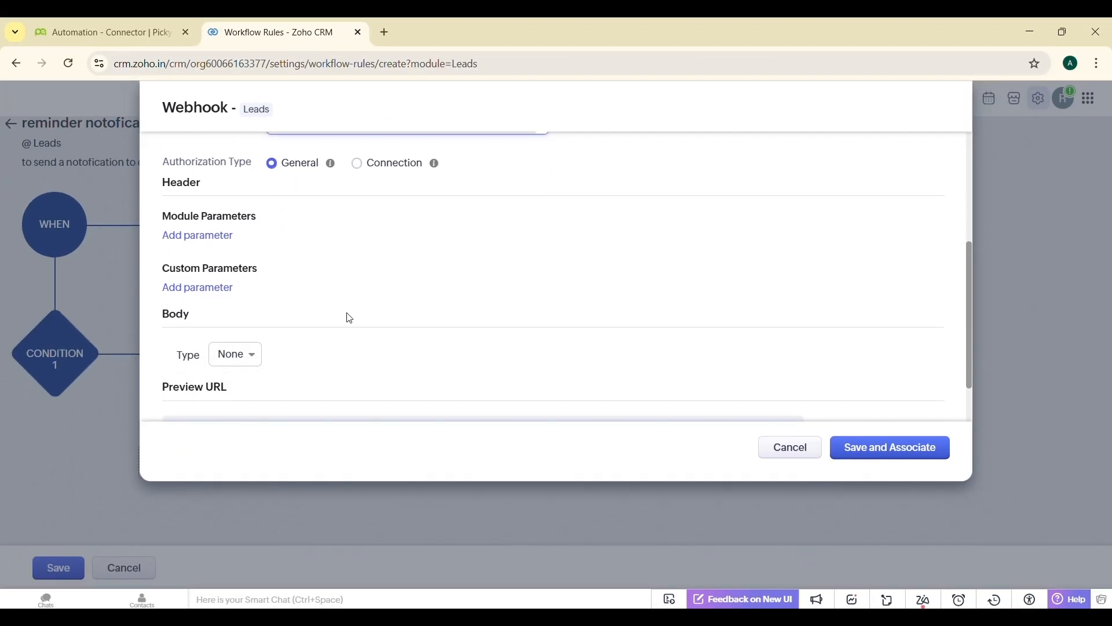
left_click(237, 355)
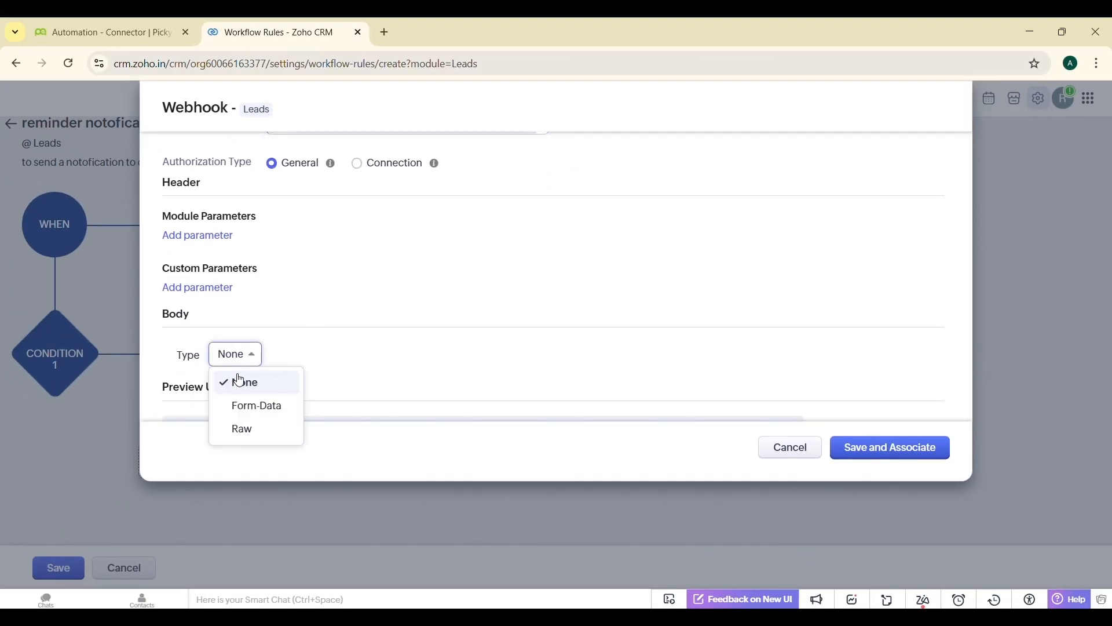
left_click(243, 404)
- Add a module parameter named "record id" with Lead Id as its value
scroll(368, 325, "down", 3)
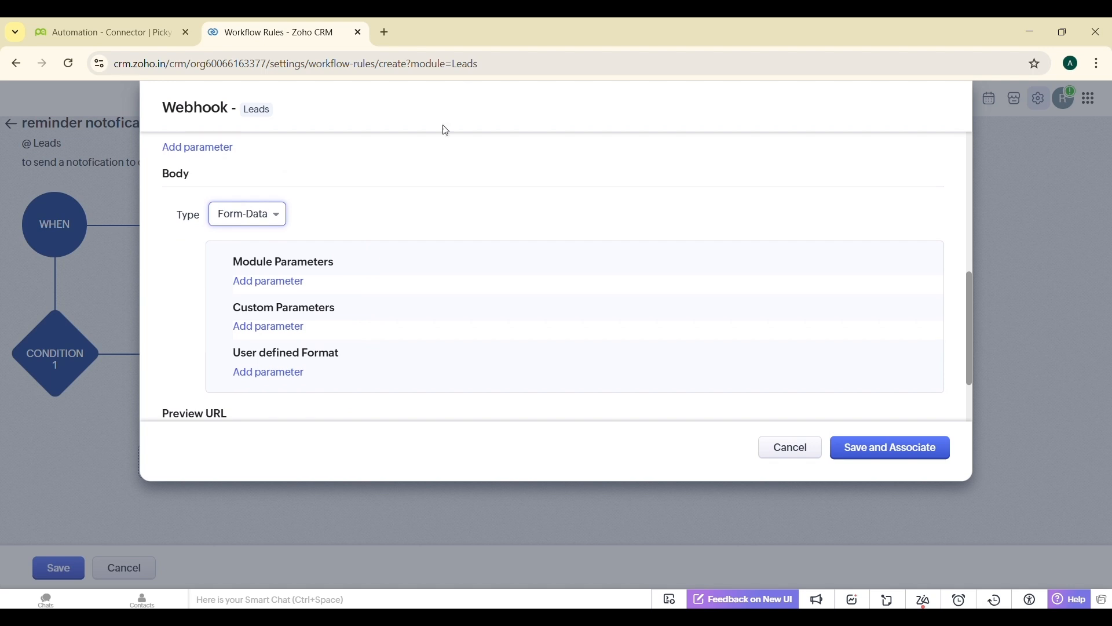
left_click(270, 291)
type("record id")
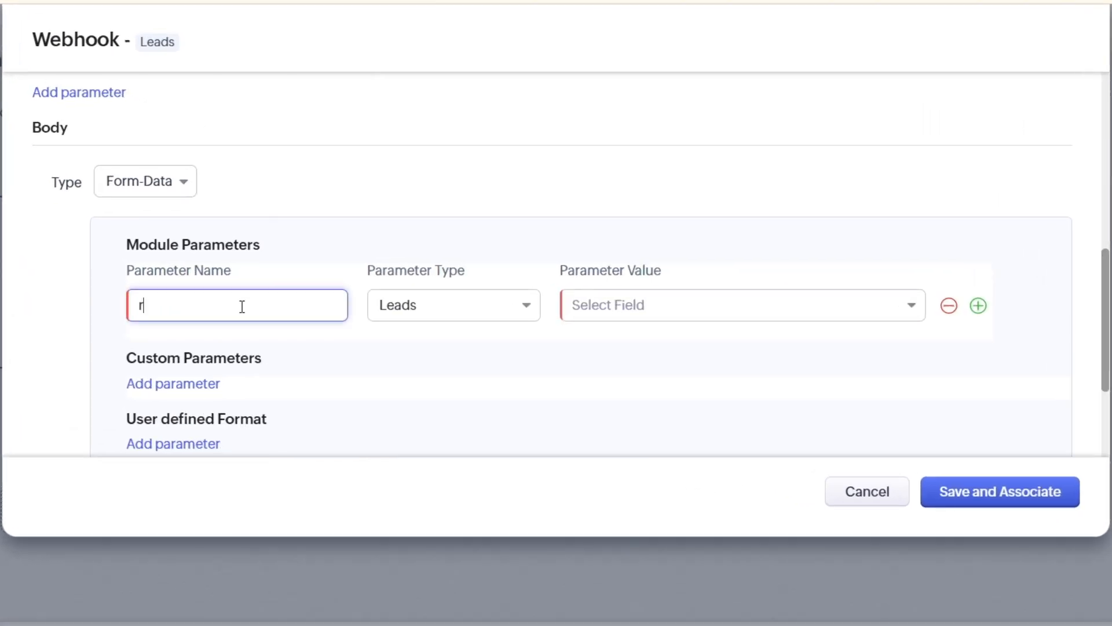
left_click(628, 320)
left_click(627, 386)
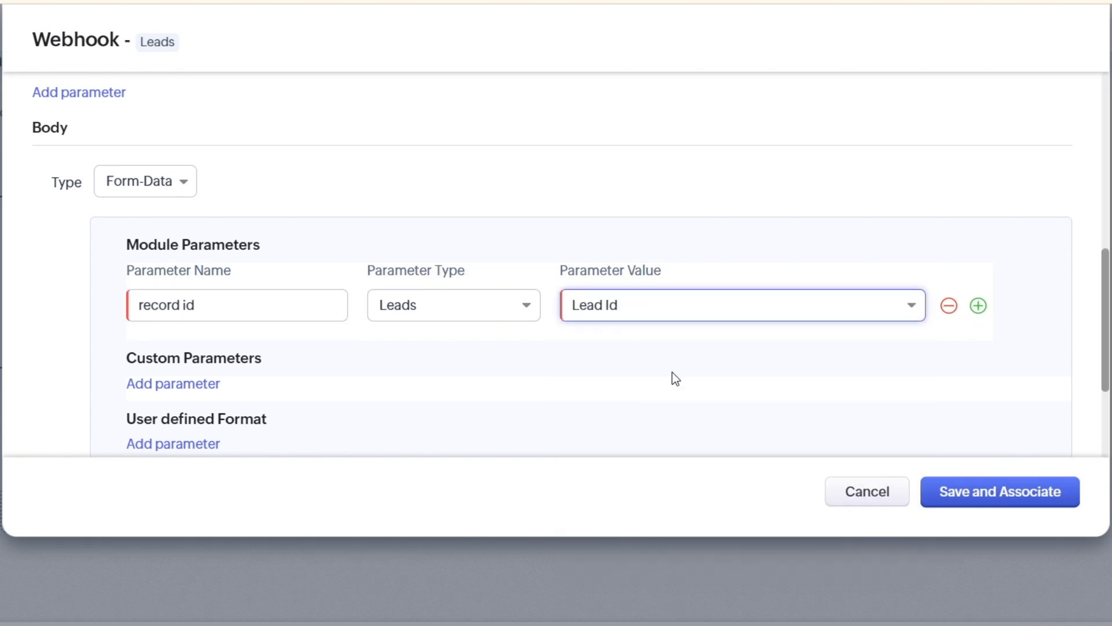
- Add module parameters "lead name" mapped to Lead Name and "agent name" mapped to Lead Owner
left_click(978, 306)
left_click(193, 361)
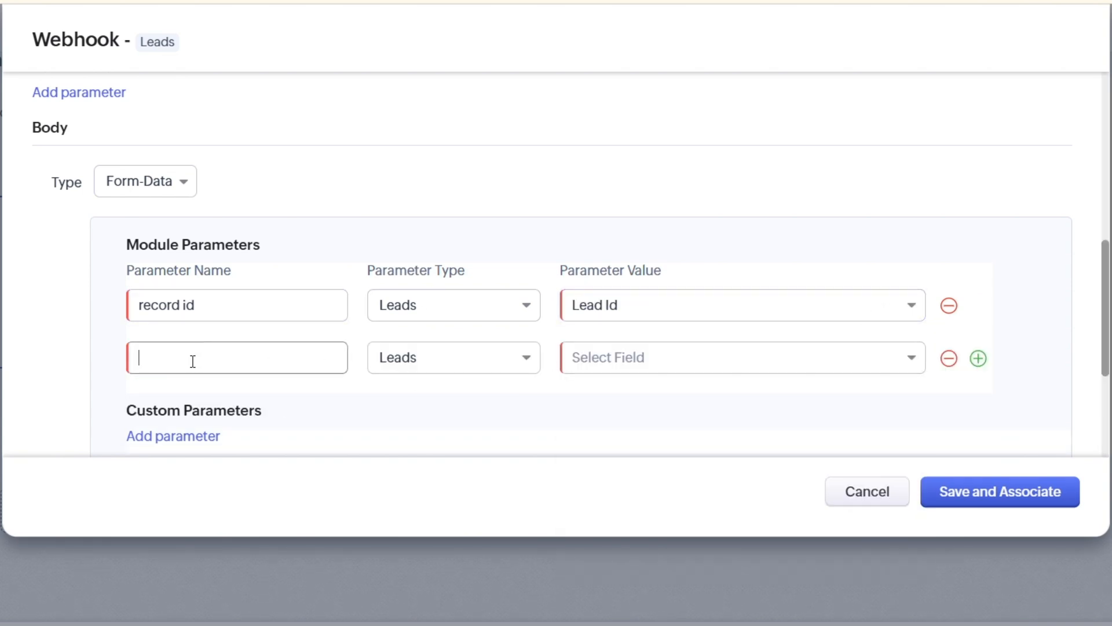
type("lead name")
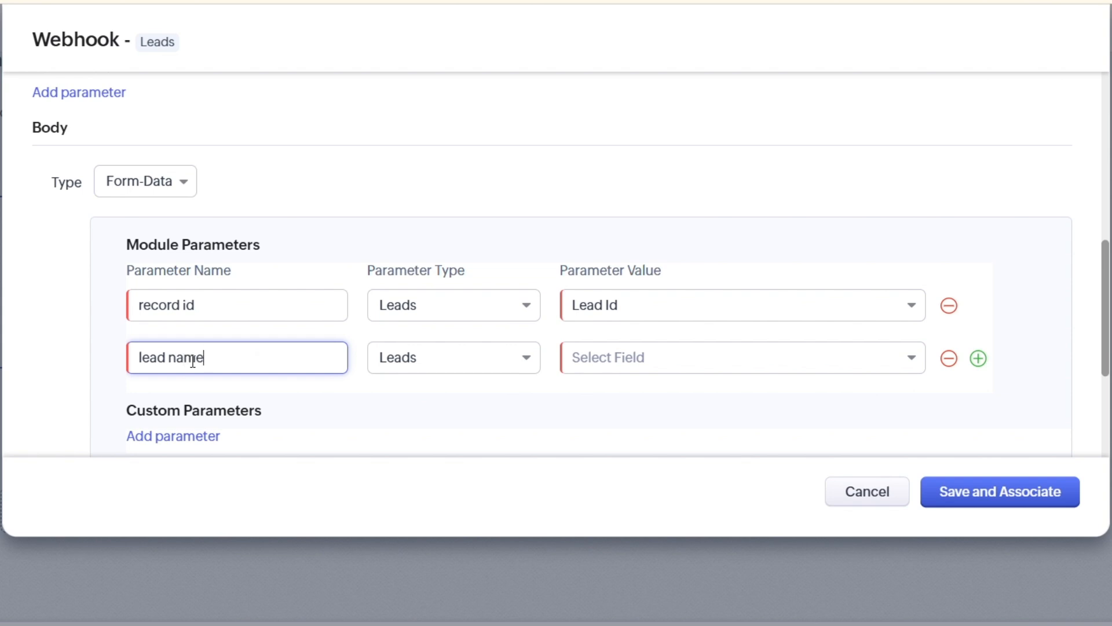
left_click(596, 365)
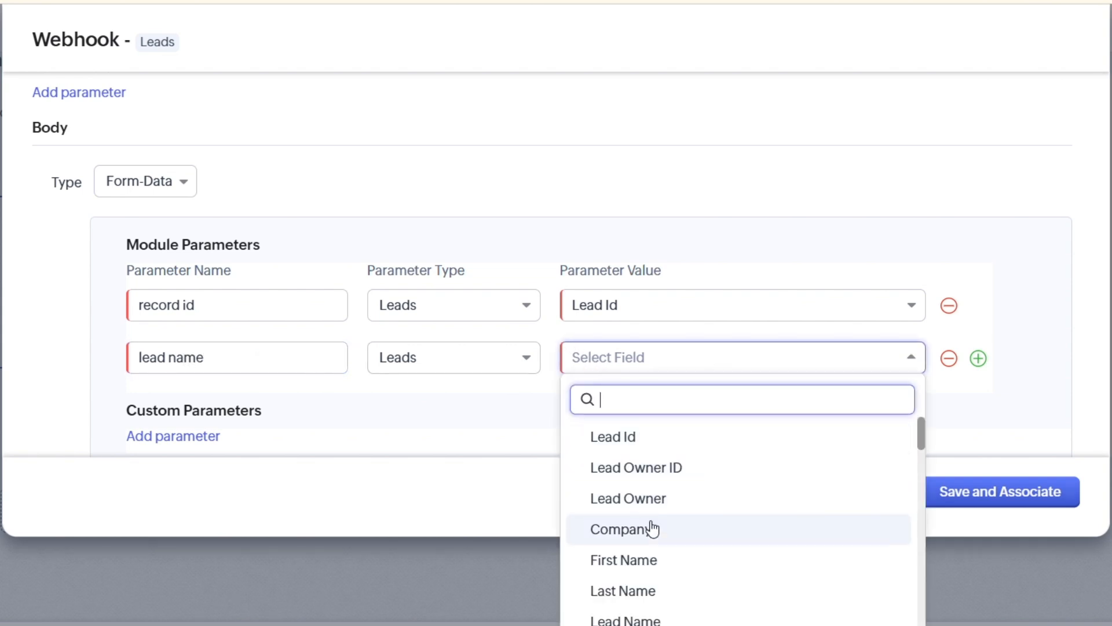
left_click(643, 621)
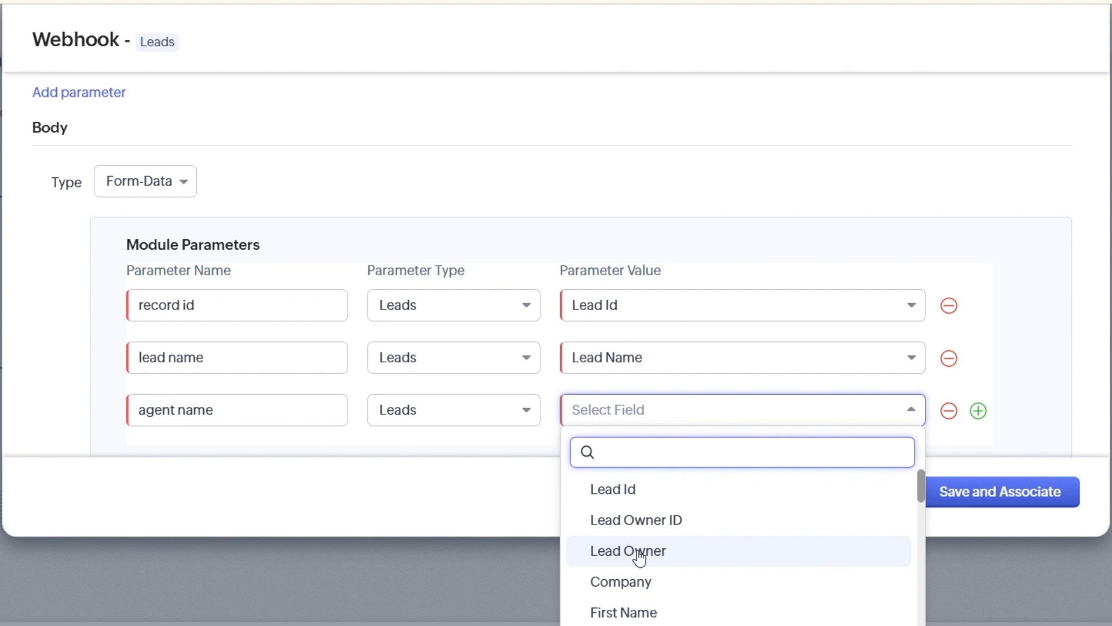
left_click(637, 549)
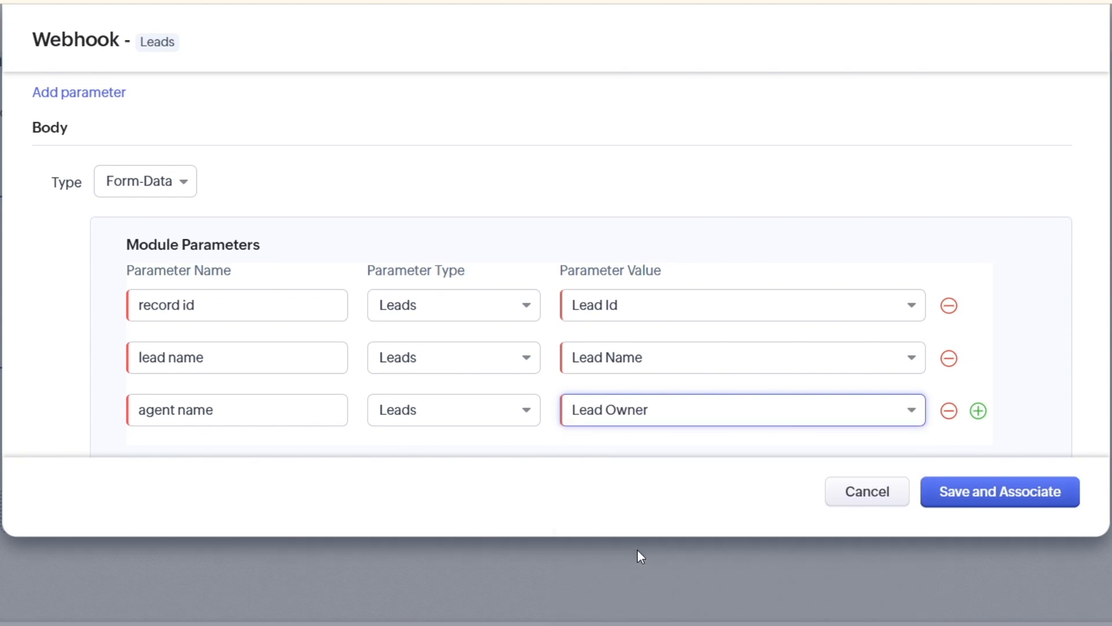
- Add a "mobile" module parameter mapped to Mobile, then save and associate the webhook
scroll(772, 379, "down", 2)
left_click(977, 330)
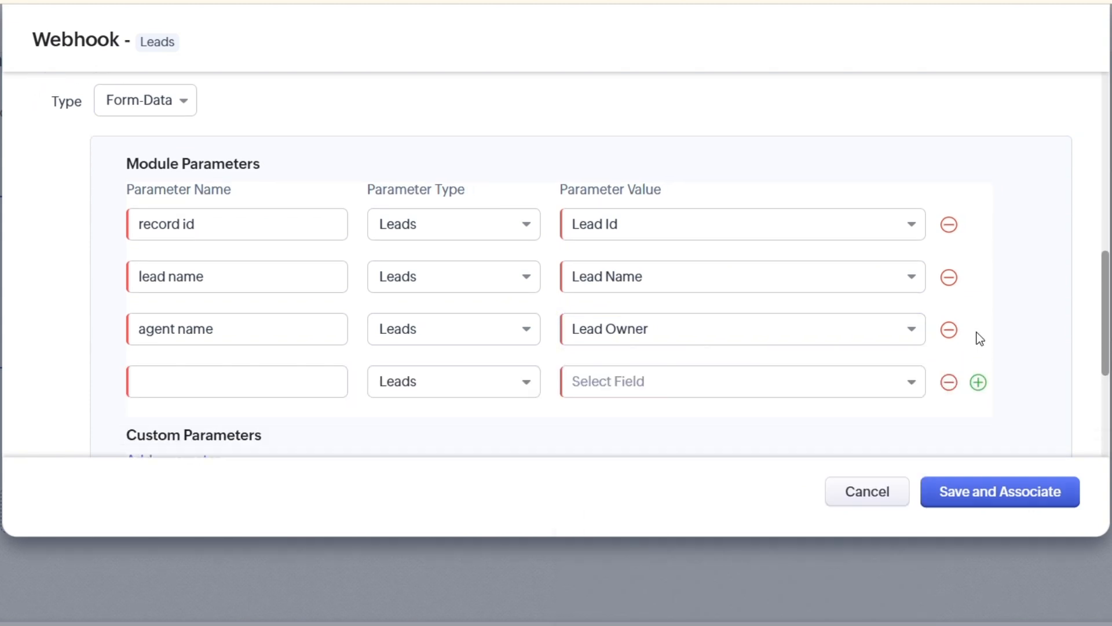
left_click(271, 385)
type("mobile")
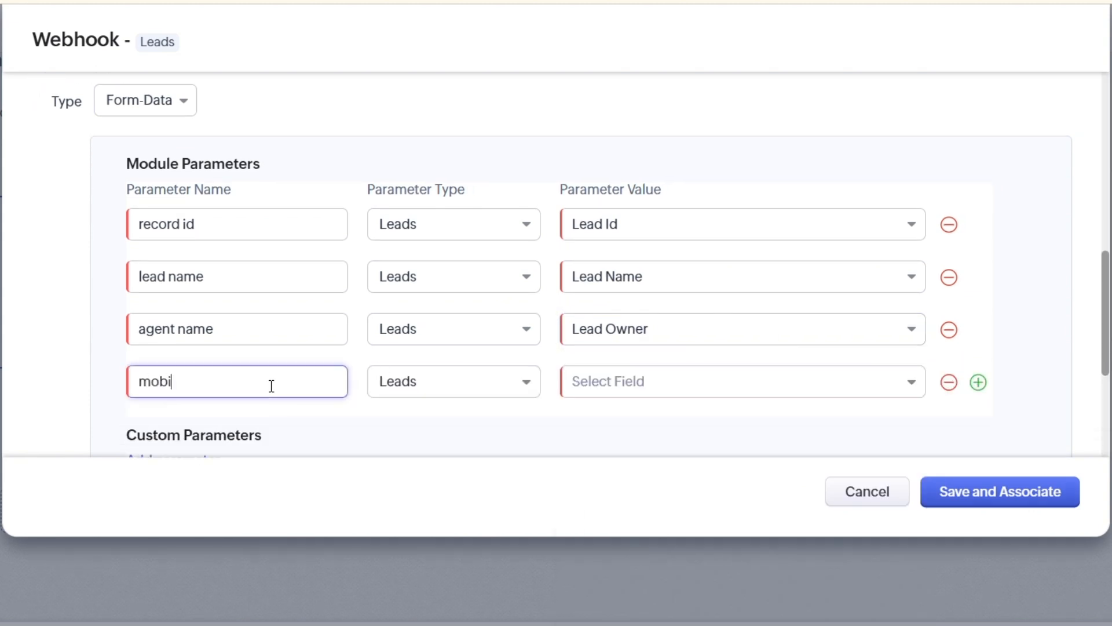
left_click(610, 376)
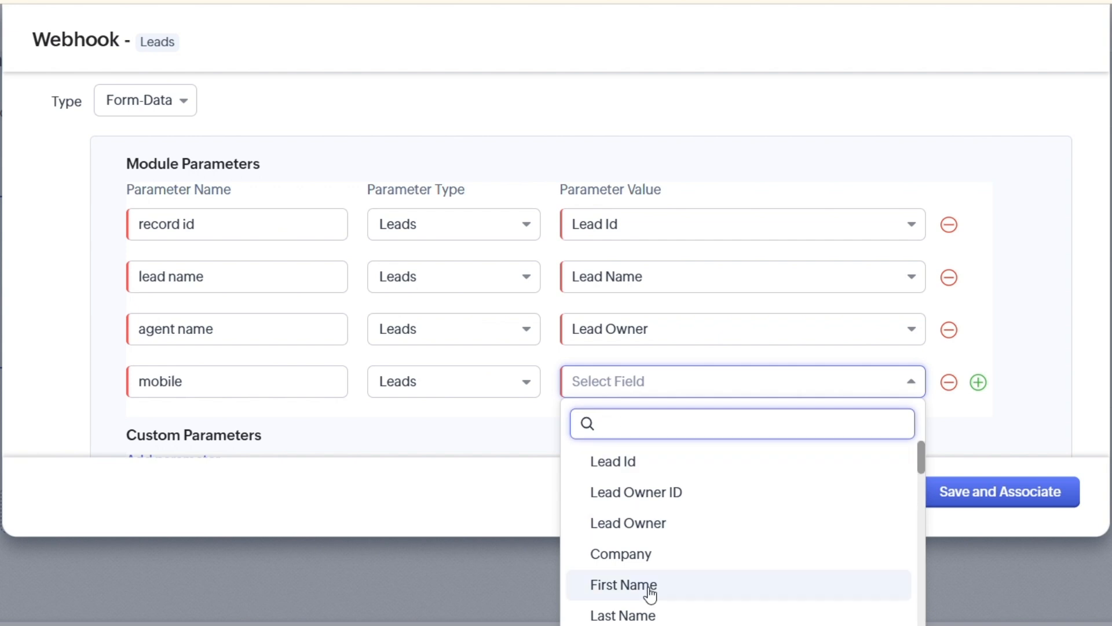
scroll(650, 592, "down", 3)
scroll(648, 593, "down", 2)
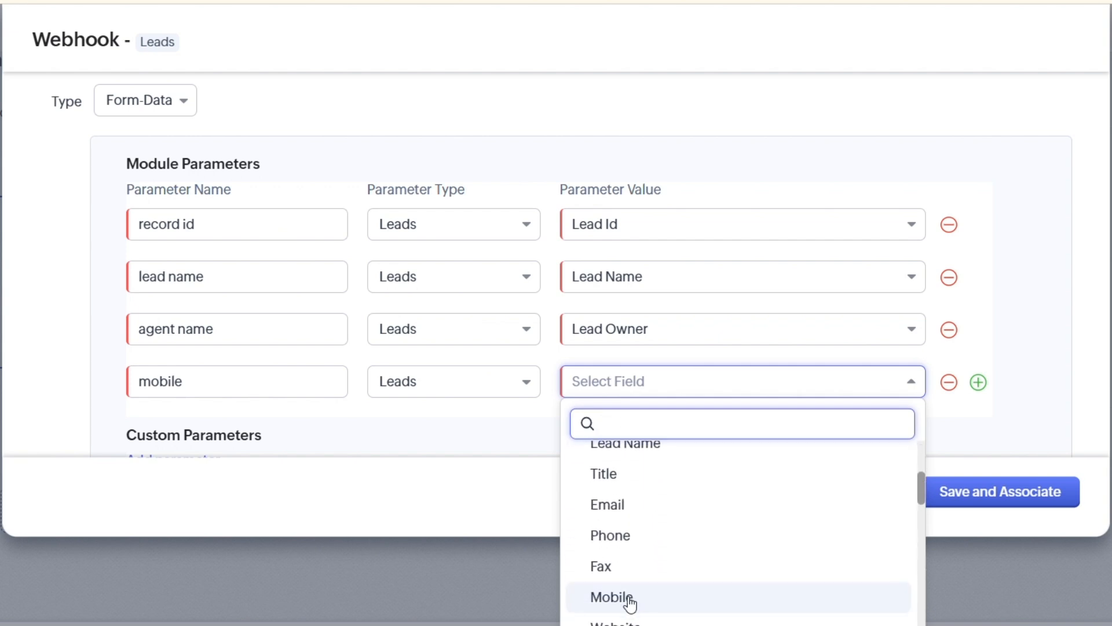
left_click(628, 598)
left_click(977, 494)
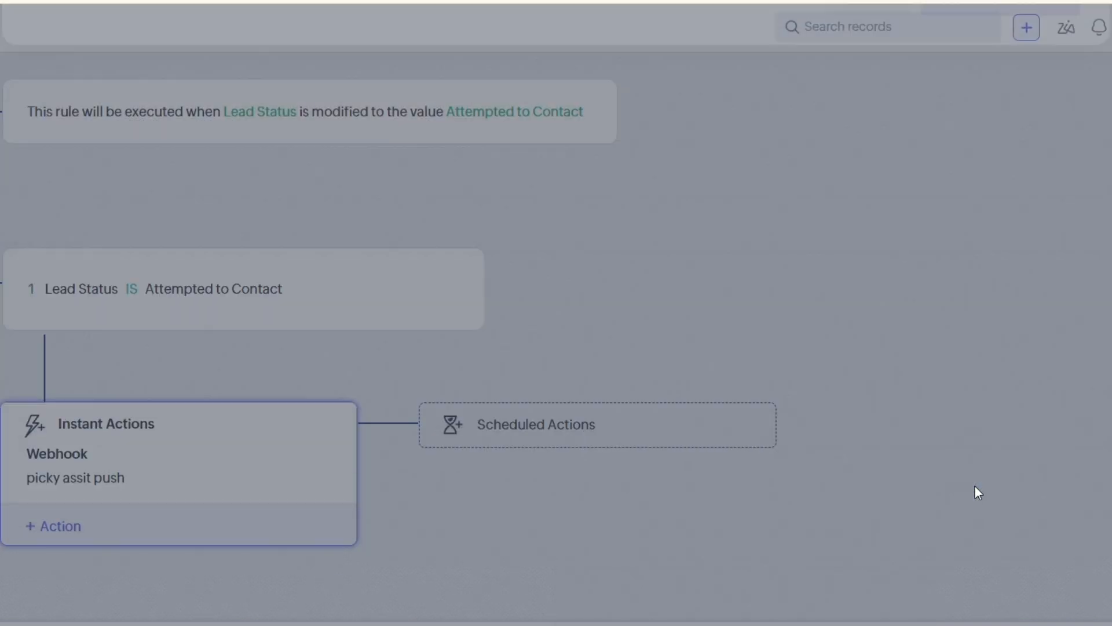
- Set the lead record's Lead Status to Attempted to Contact and save it to trigger the workflow
left_click(36, 579)
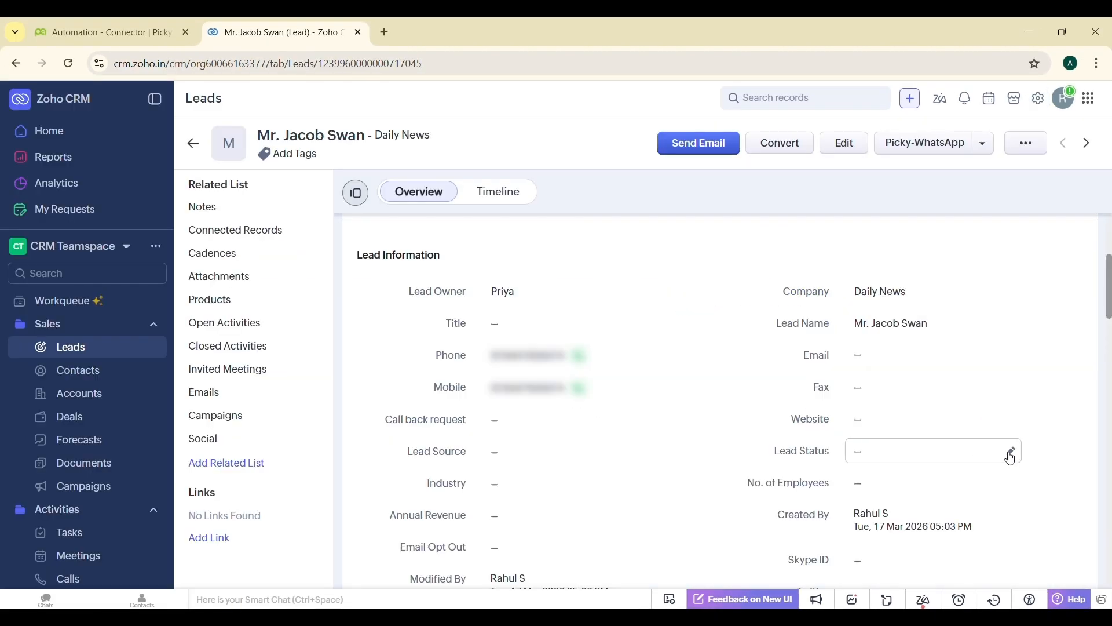
left_click(1011, 451)
left_click(928, 317)
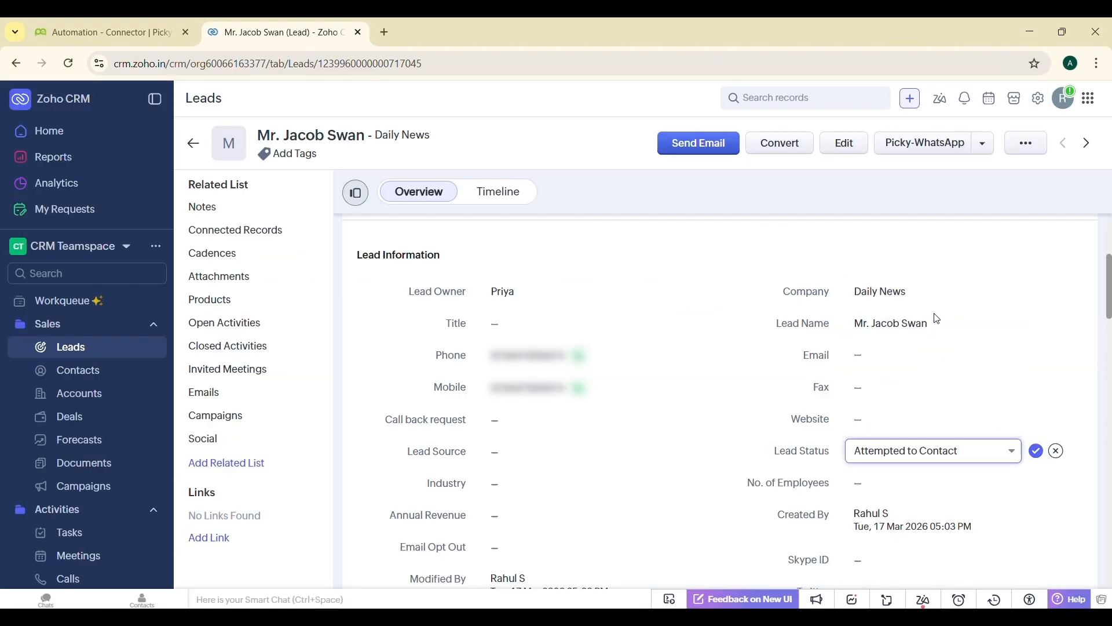
left_click(1037, 451)
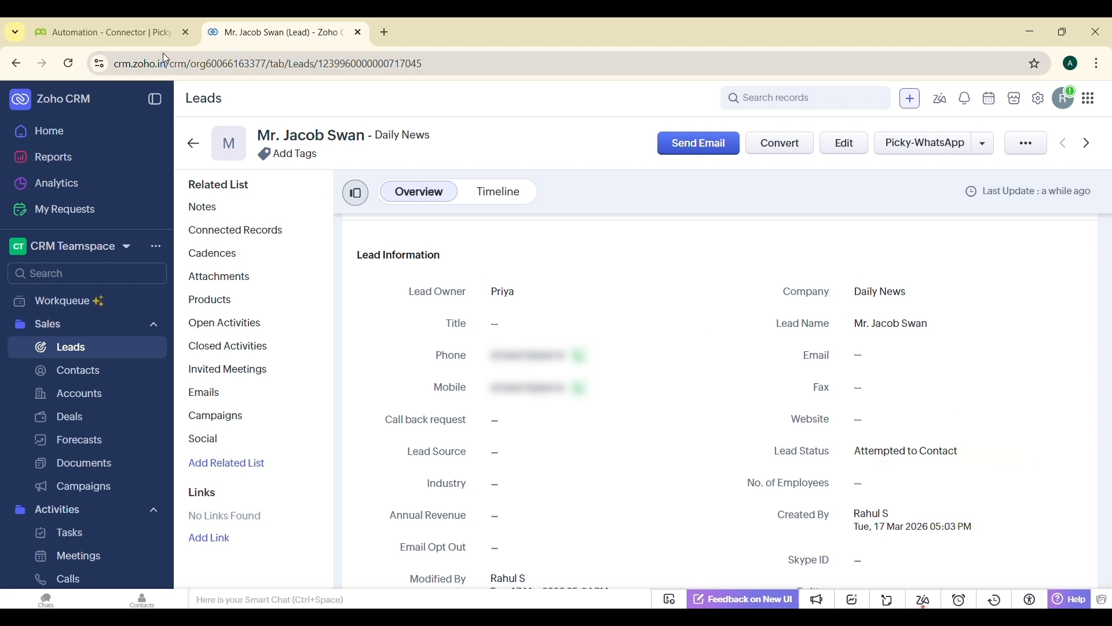
- Refresh the connector's logs, open the newest log and map its JSON to the connector
left_click(116, 25)
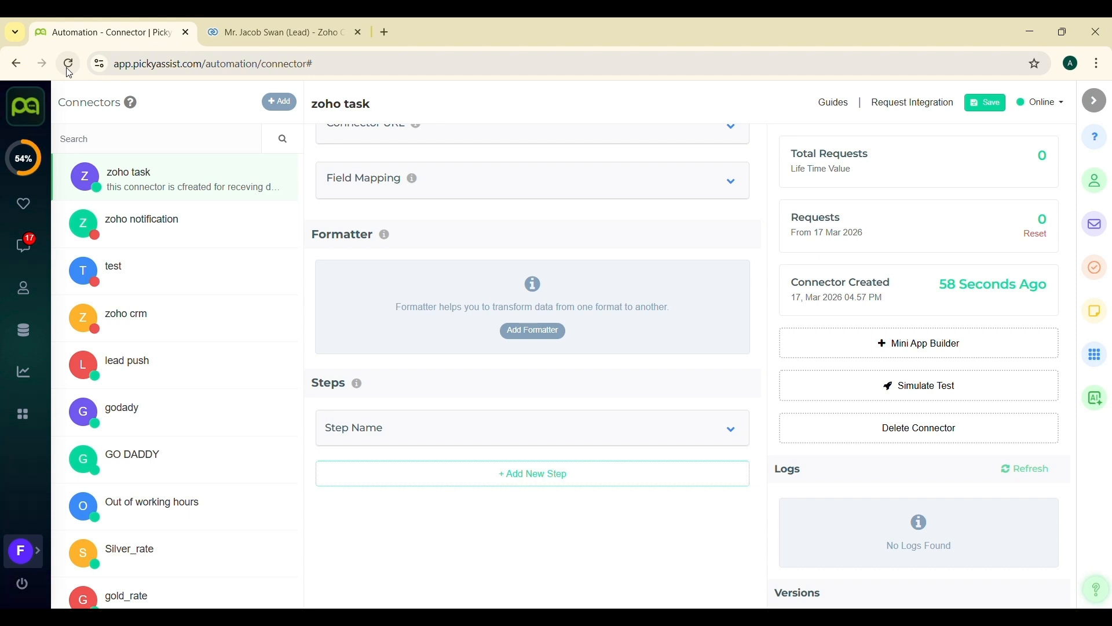
left_click(1028, 473)
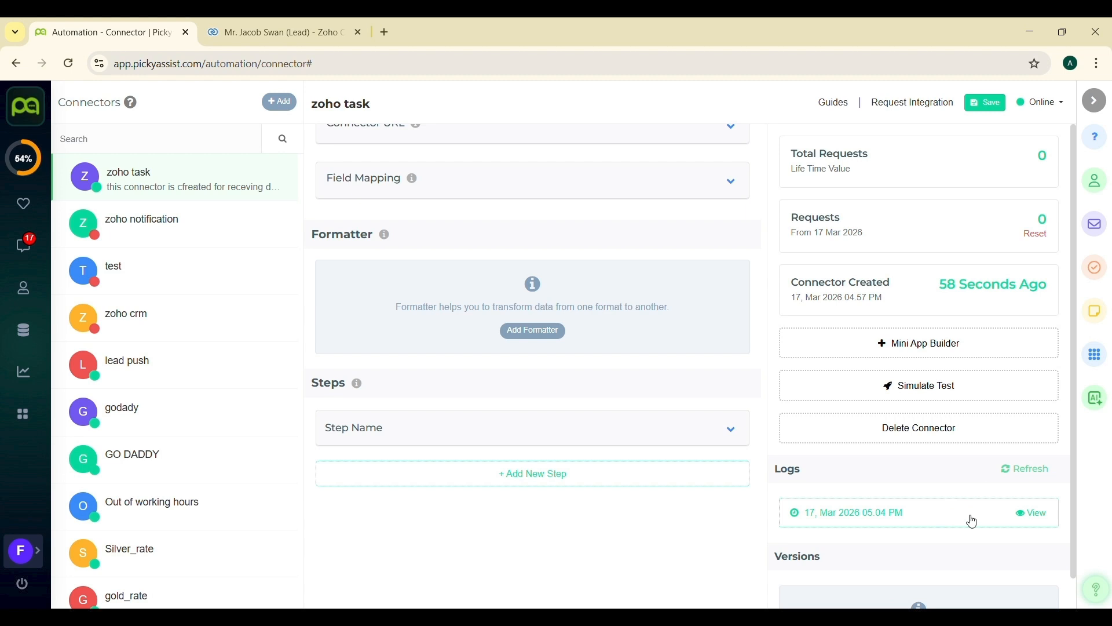
left_click(1022, 515)
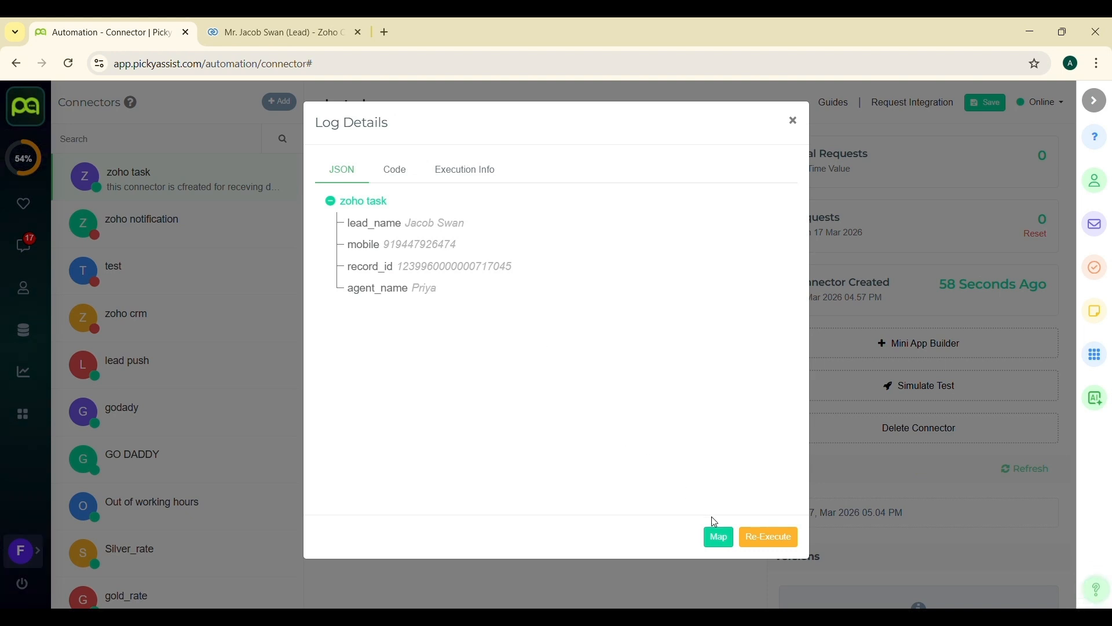
left_click(720, 537)
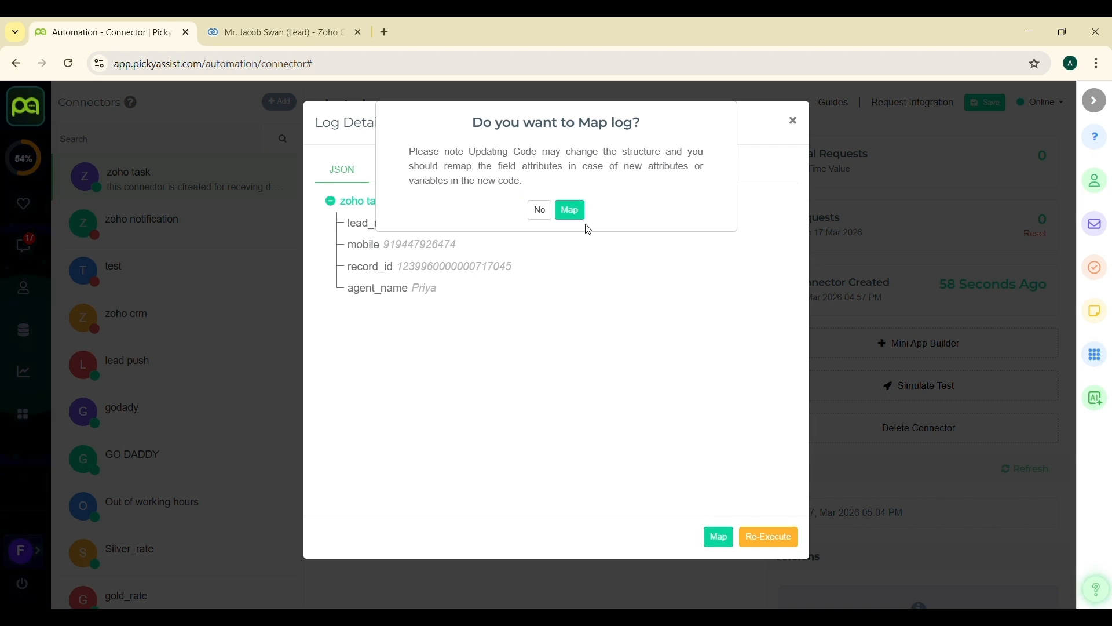
left_click(571, 210)
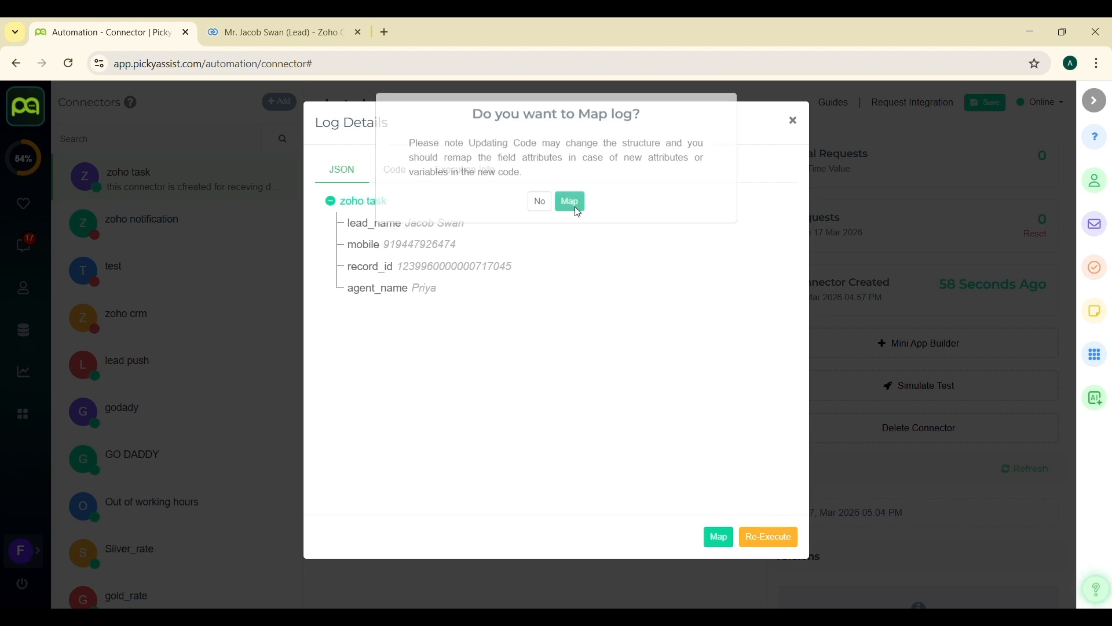
left_click(796, 123)
- Expand the connector step's Actions and add an "Add contact to chatbot" action
mouse_move(700, 441)
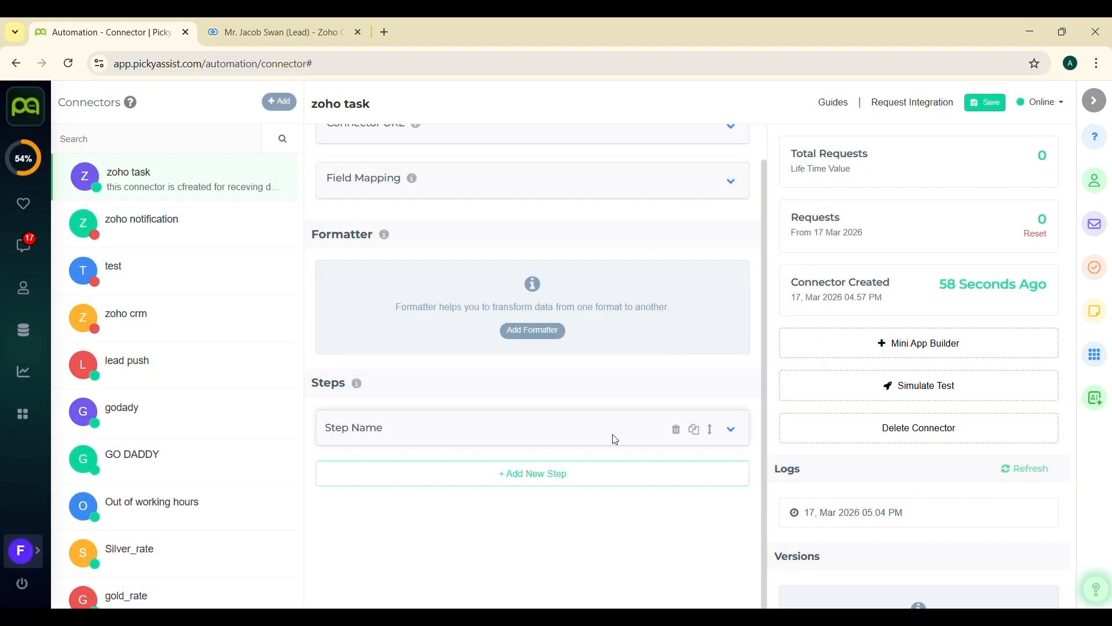
left_click(731, 429)
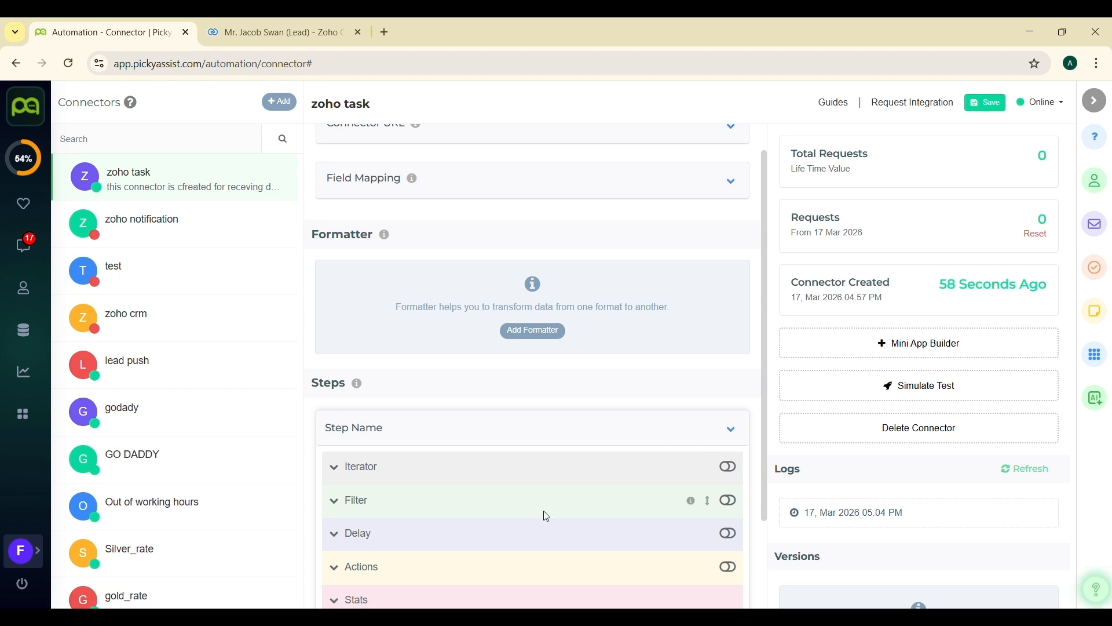
scroll(547, 516, "down", 1)
left_click(335, 496)
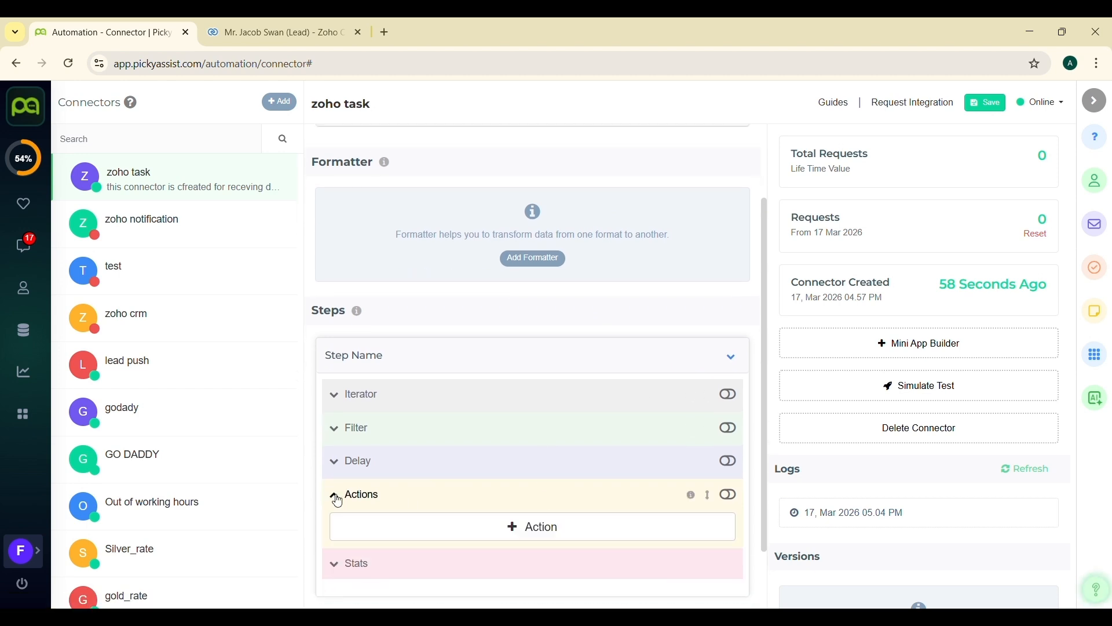
scroll(347, 493, "down", 1)
left_click(437, 472)
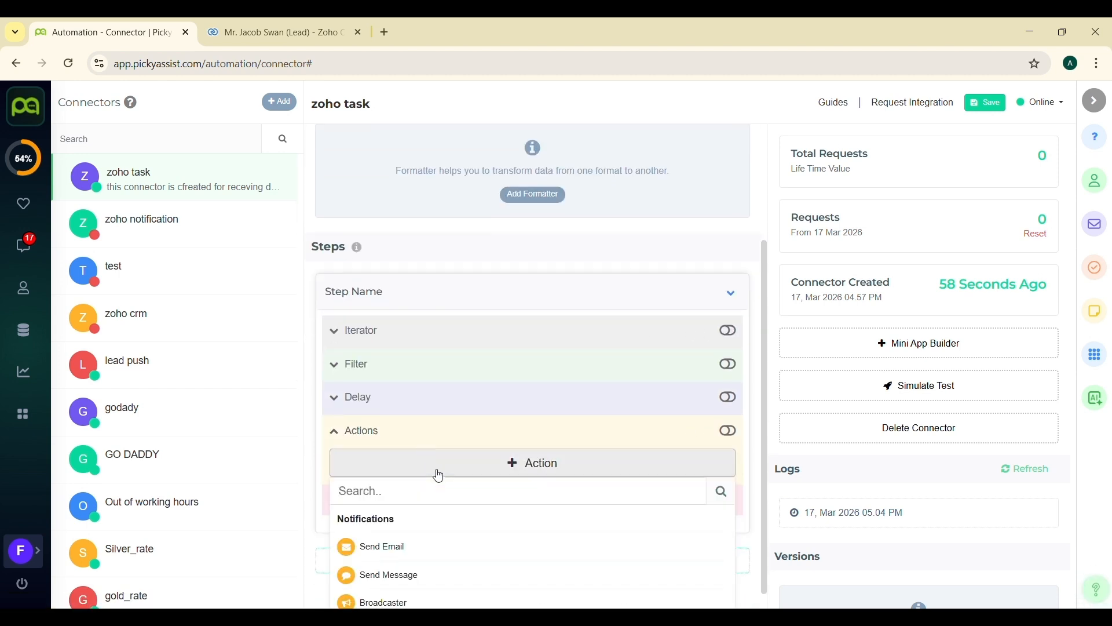
scroll(438, 474, "down", 1)
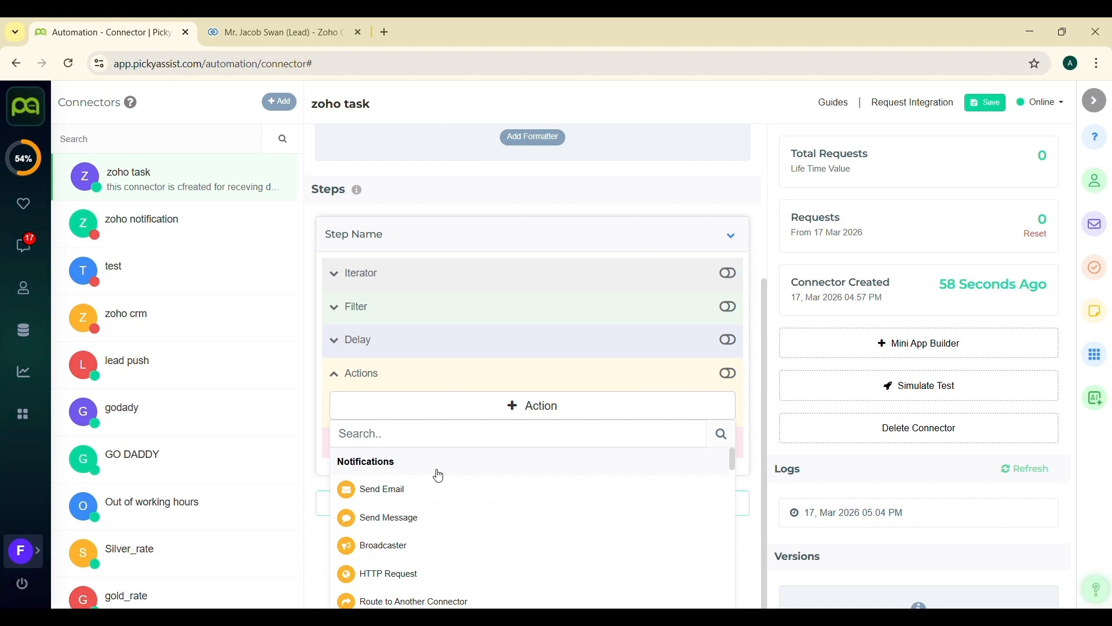
type("add")
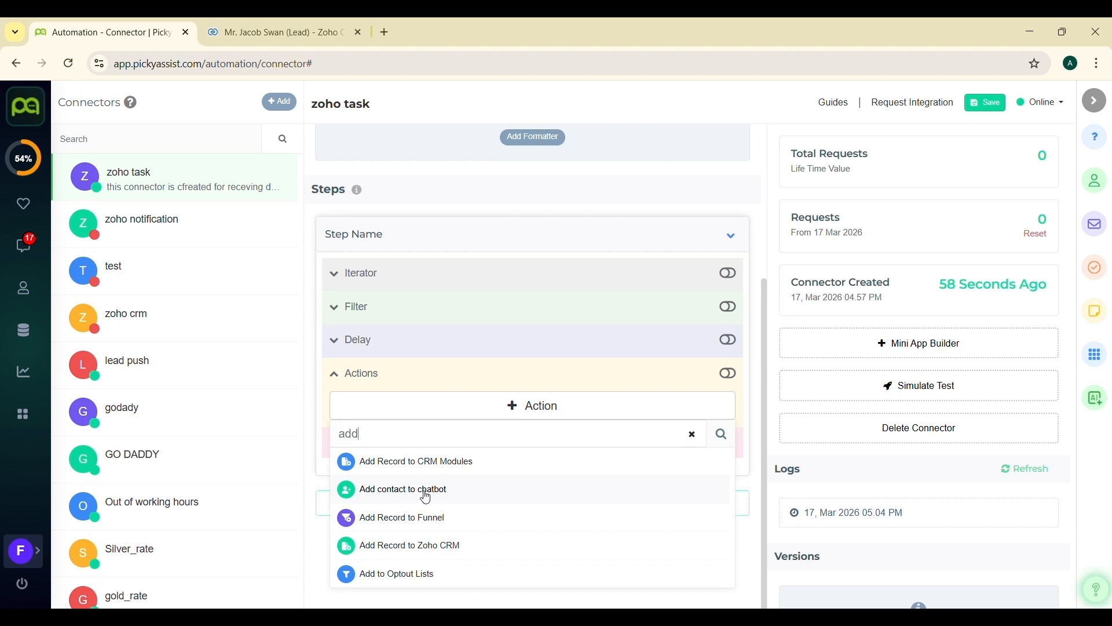
left_click(427, 490)
- Set the channel to WHATSAPP OFFICIAL MANAGED SERVICE and map the contact to the zoho task mobile attribute
scroll(427, 496, "down", 2)
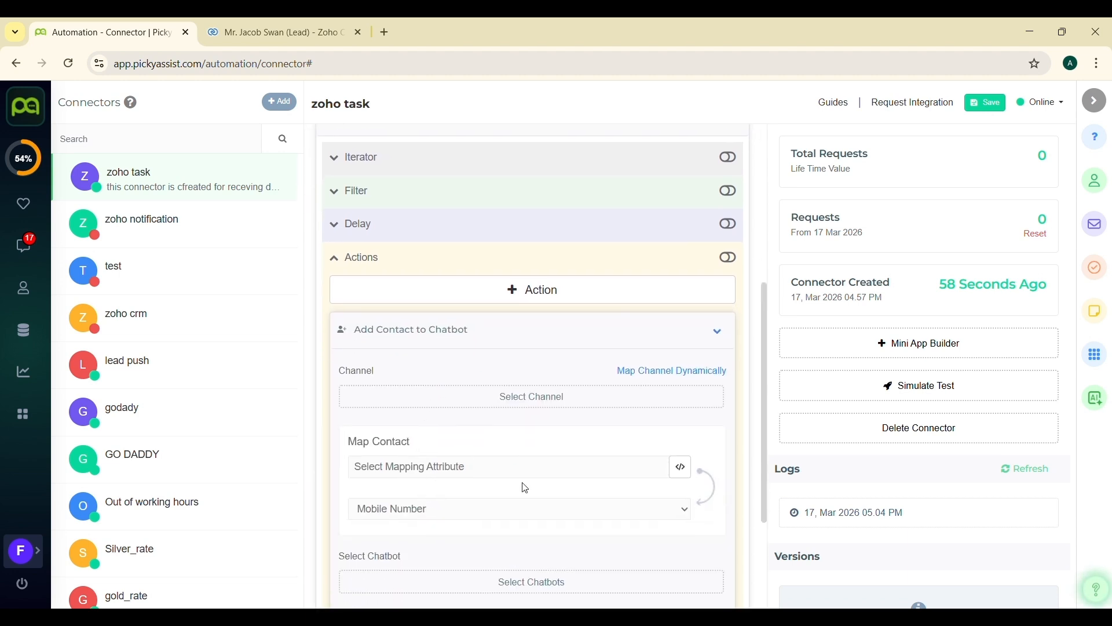
left_click(585, 403)
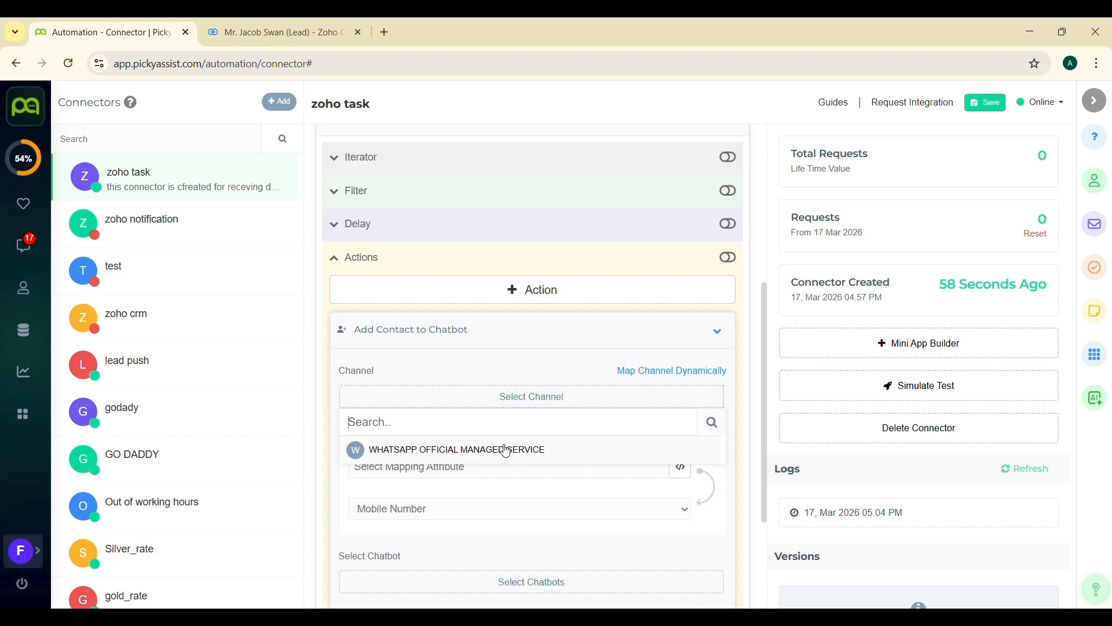
left_click(505, 451)
scroll(505, 456, "down", 1)
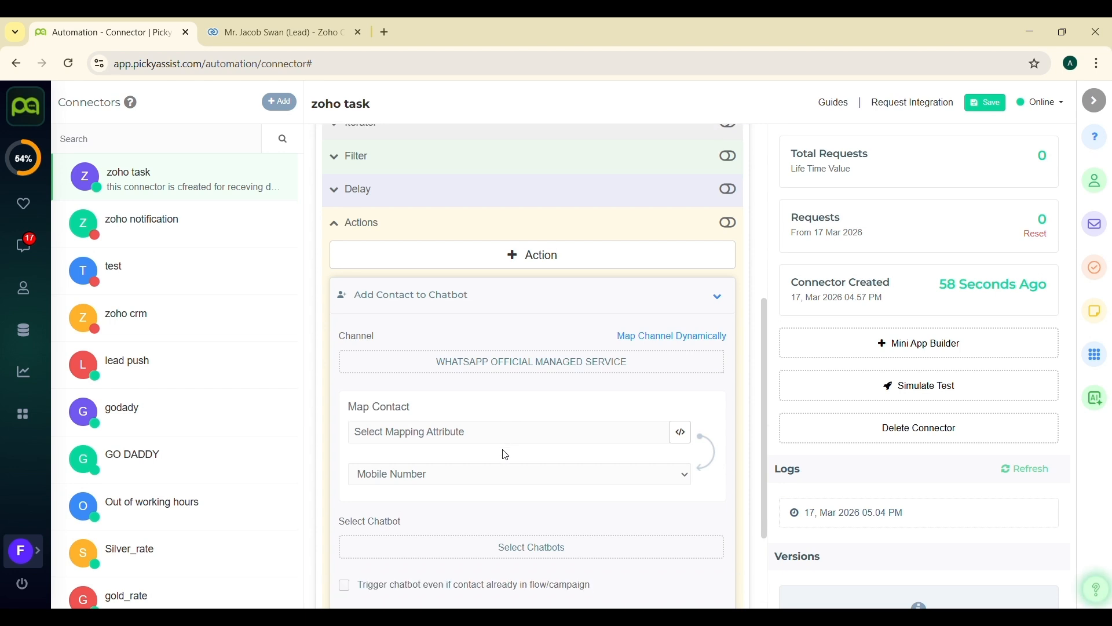
left_click(681, 432)
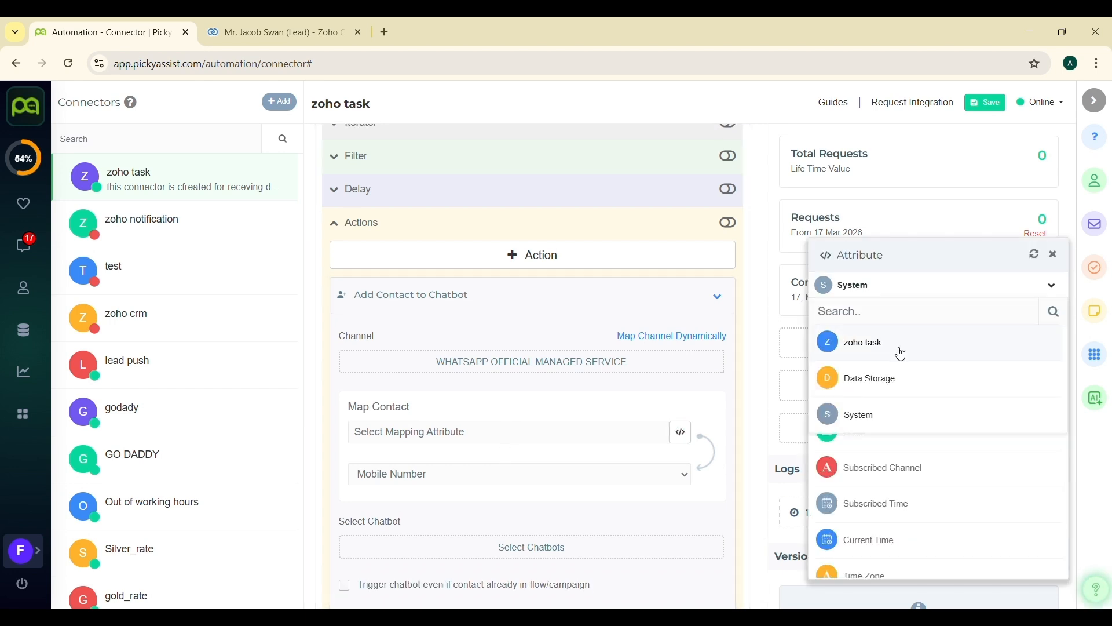
left_click(903, 355)
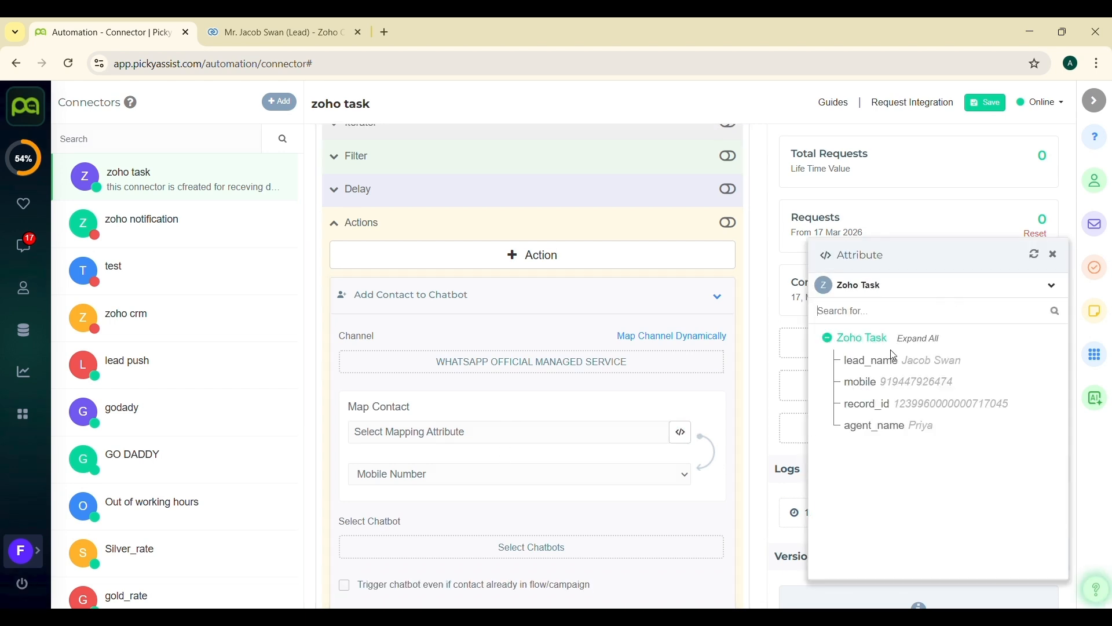
left_click(866, 383)
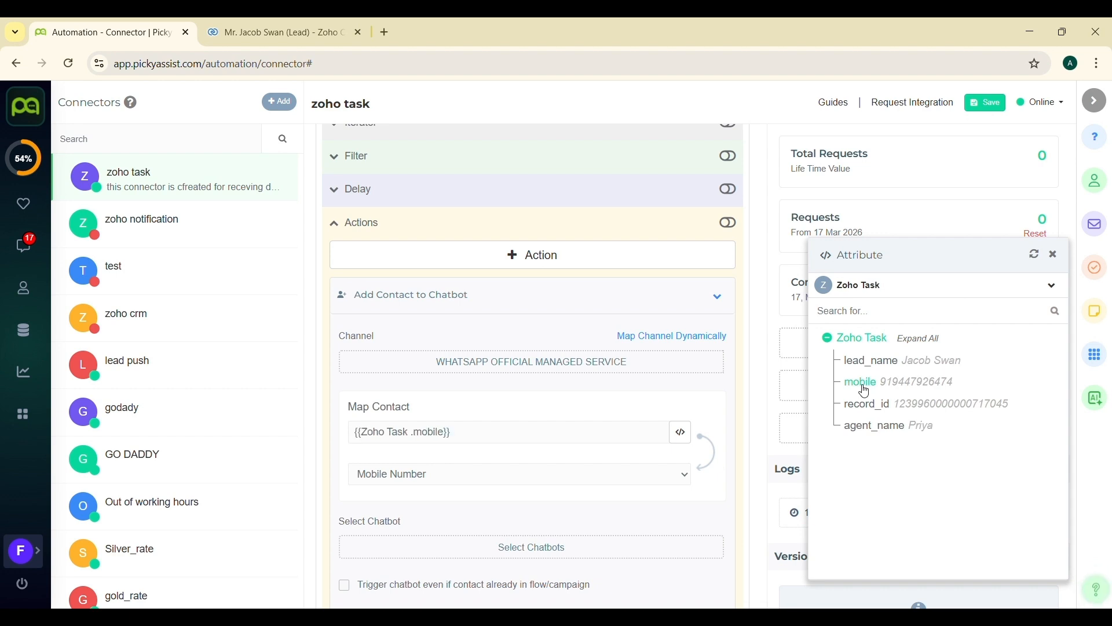
left_click(1056, 256)
- Select the "zoho task" chatbot for the action
scroll(591, 437, "down", 2)
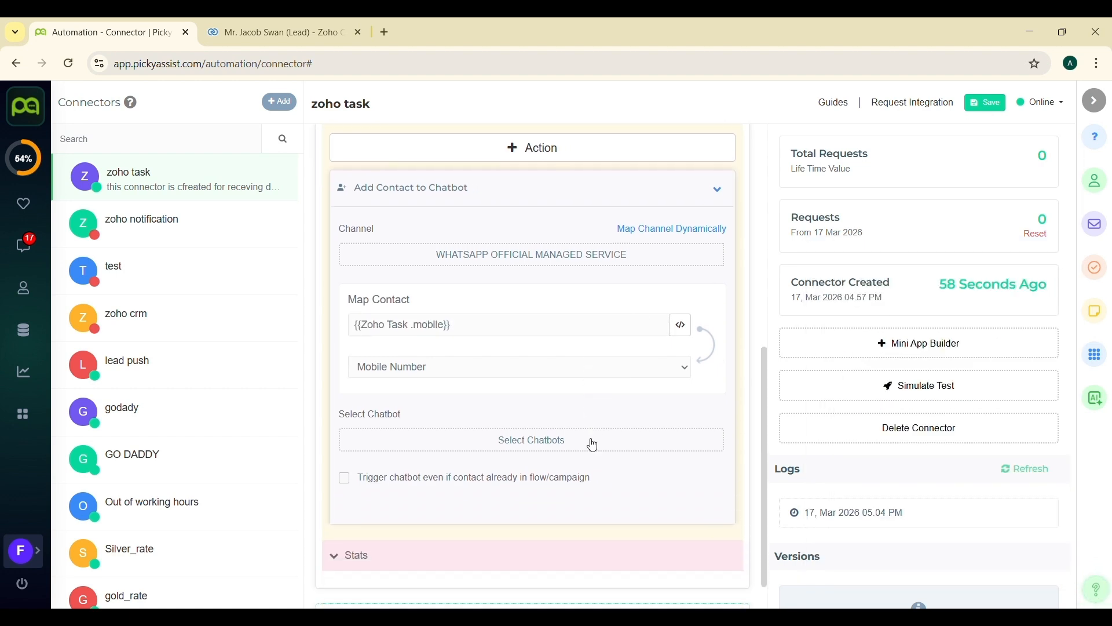
left_click(579, 446)
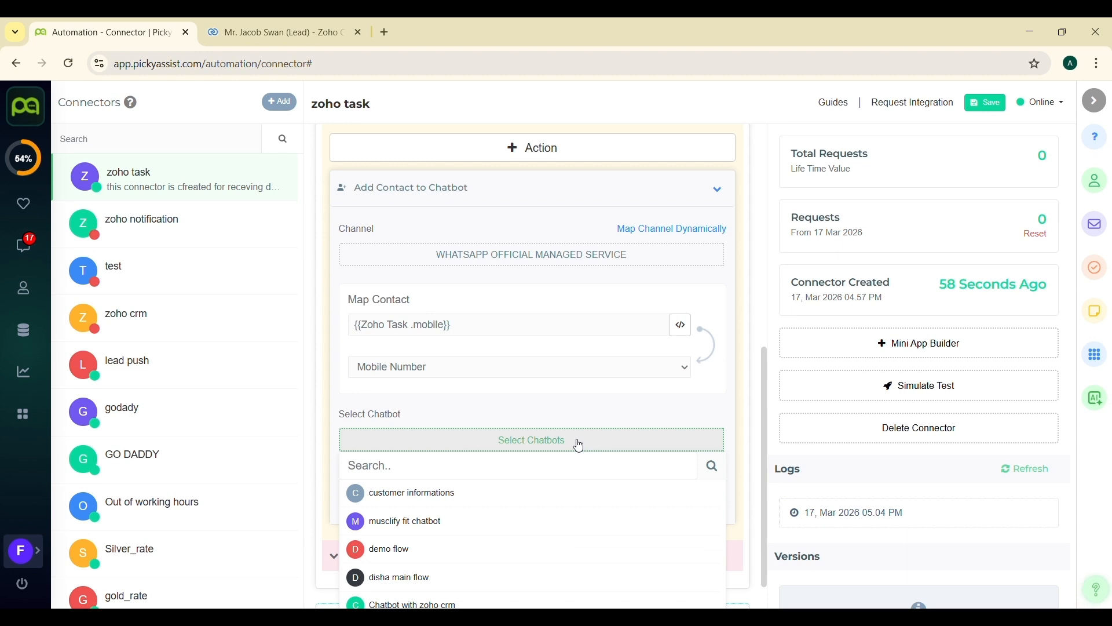
scroll(485, 503, "down", 4)
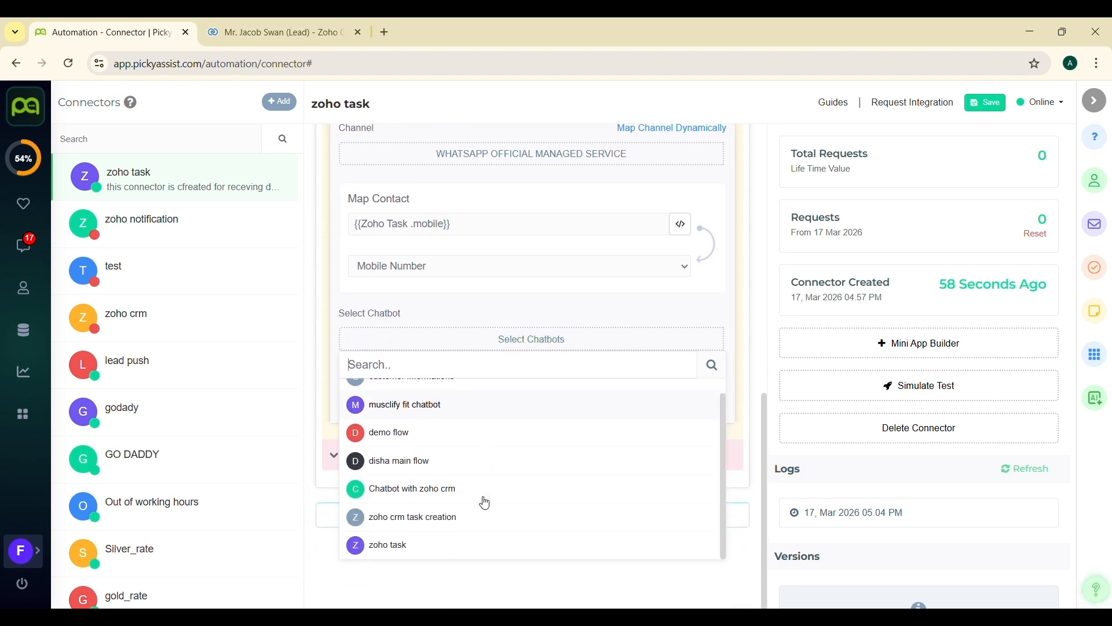
left_click(418, 548)
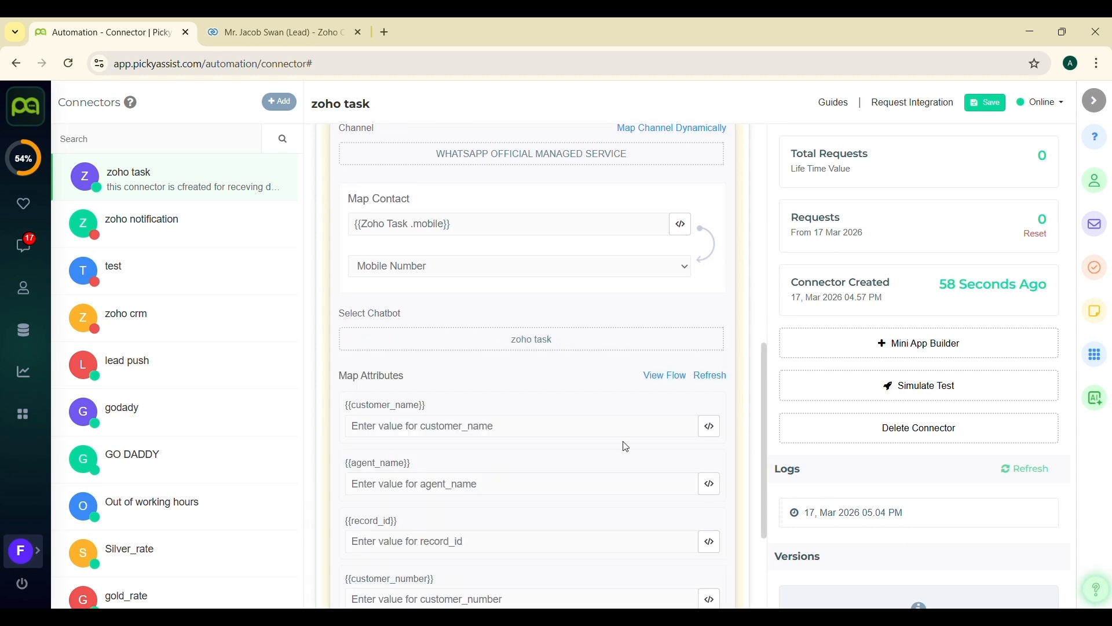
scroll(567, 591, "down", 1)
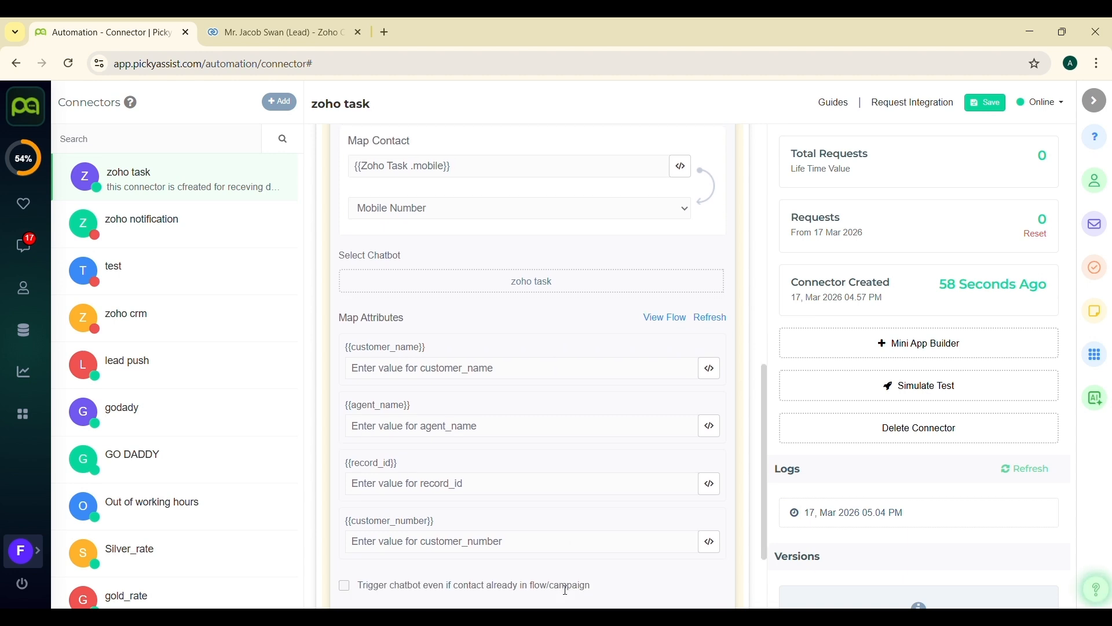
- Map the chatbot's customer_name attribute to lead_name and agent_name to agent_name from the Zoho Task data
scroll(566, 591, "down", 1)
left_click(711, 354)
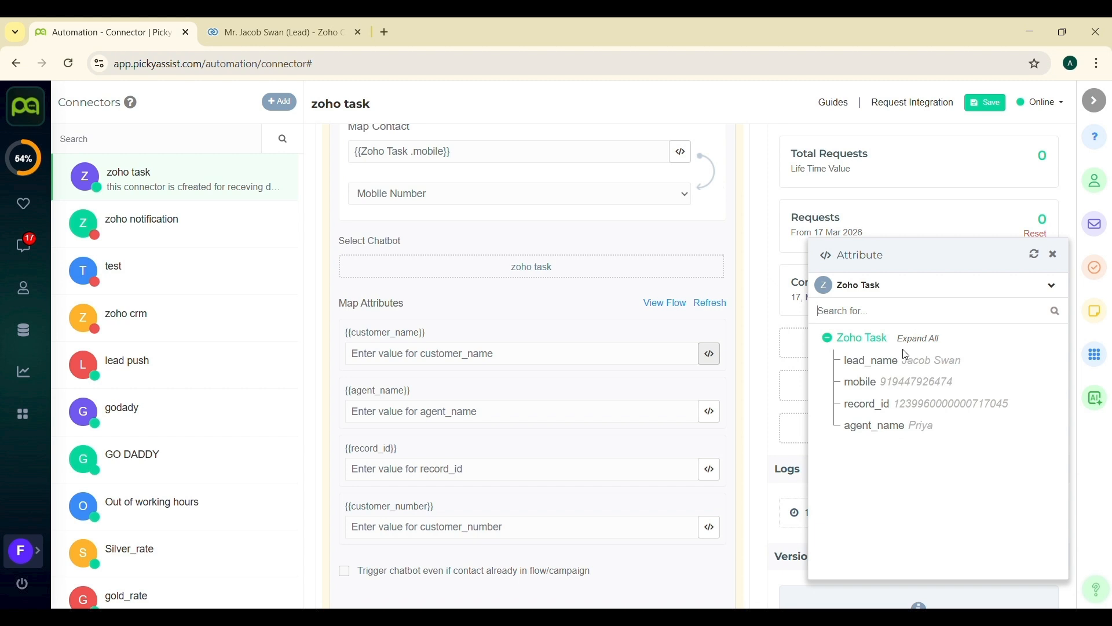
left_click(882, 360)
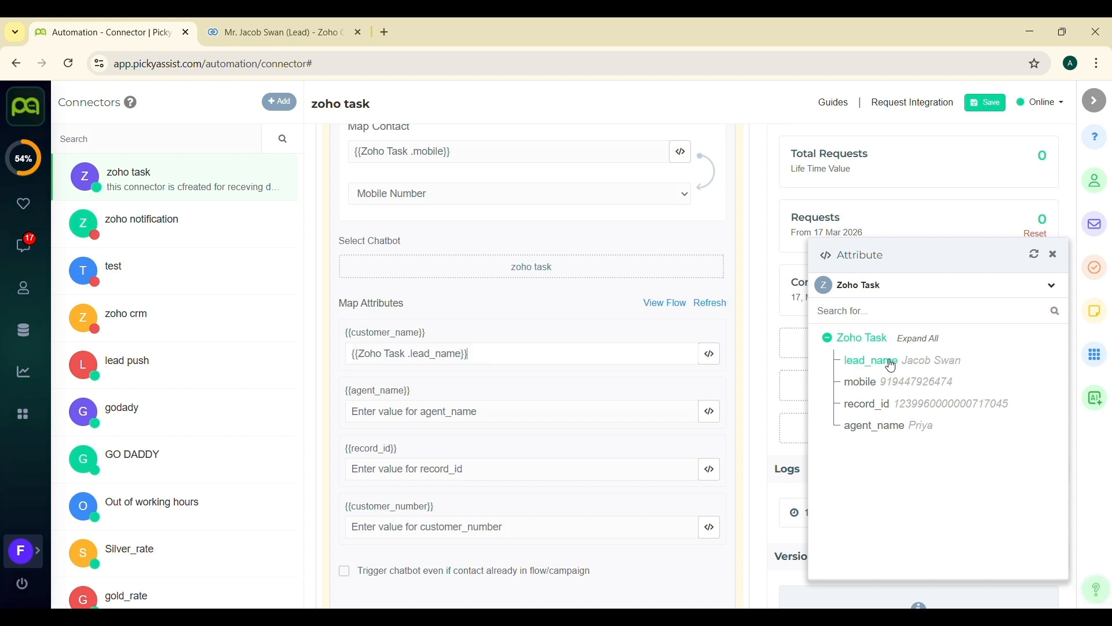
left_click(712, 412)
left_click(874, 430)
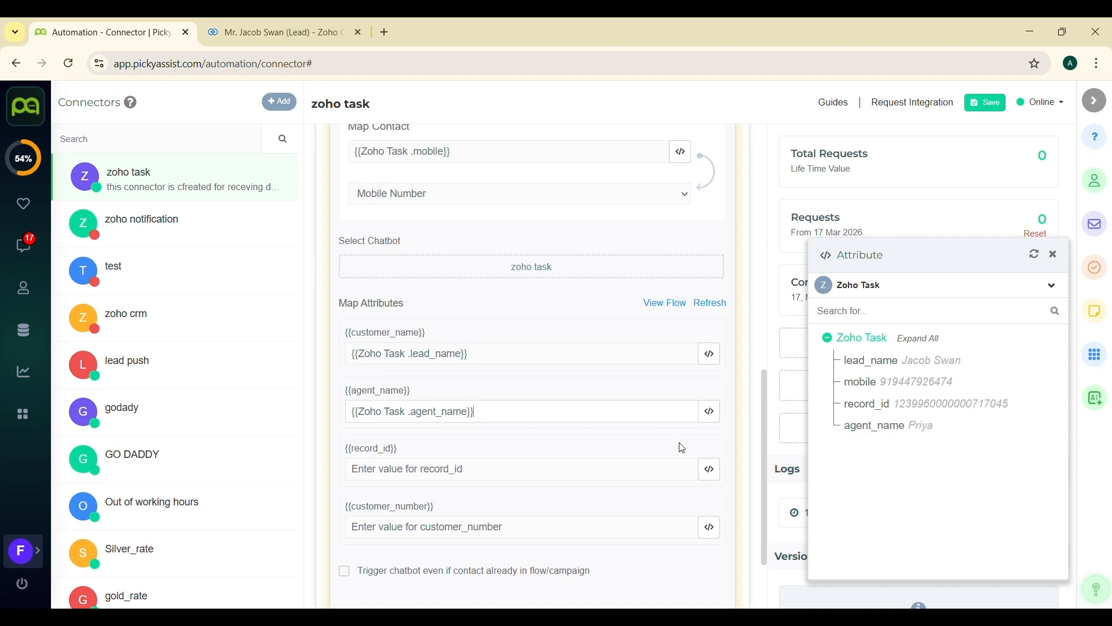
- Map the record_id attribute to record_id and customer_number to mobile from the Zoho Task data
left_click(710, 469)
left_click(867, 407)
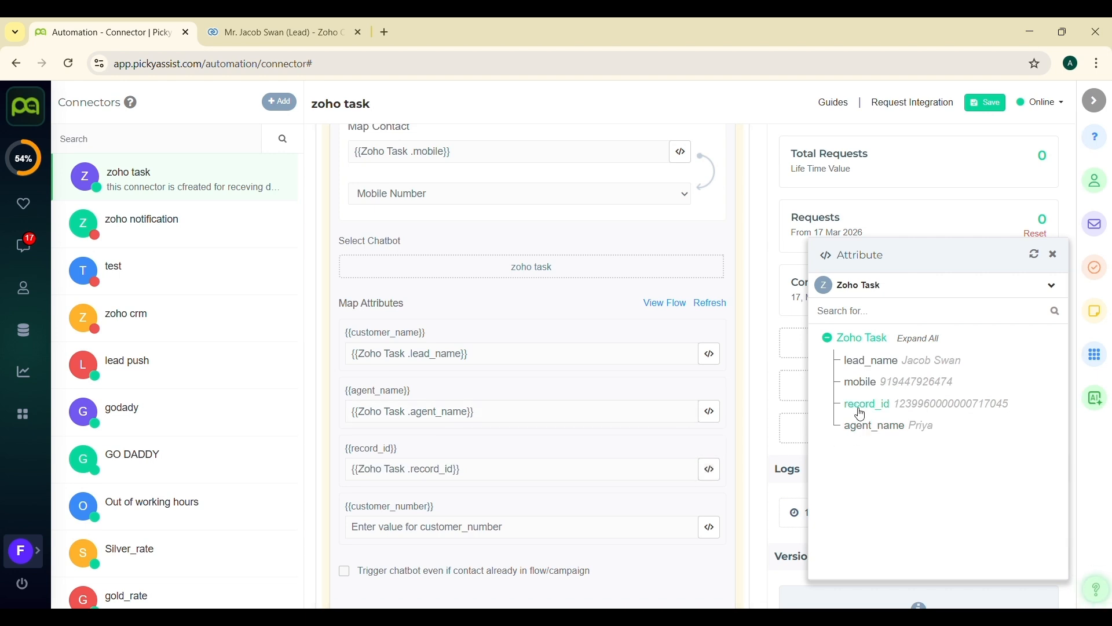
left_click(710, 527)
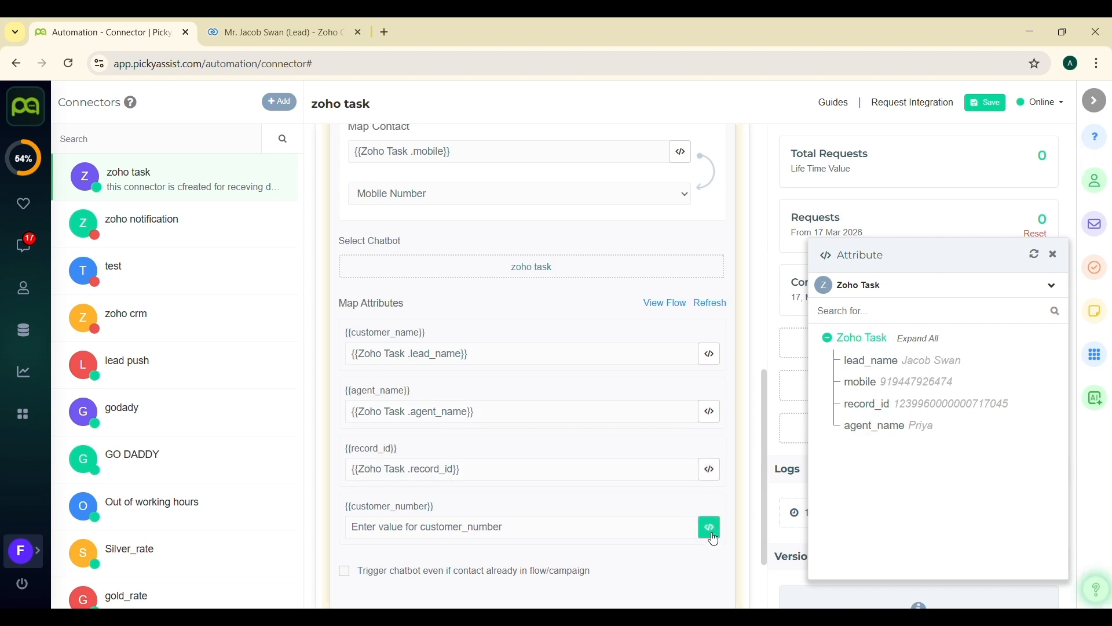
left_click(862, 383)
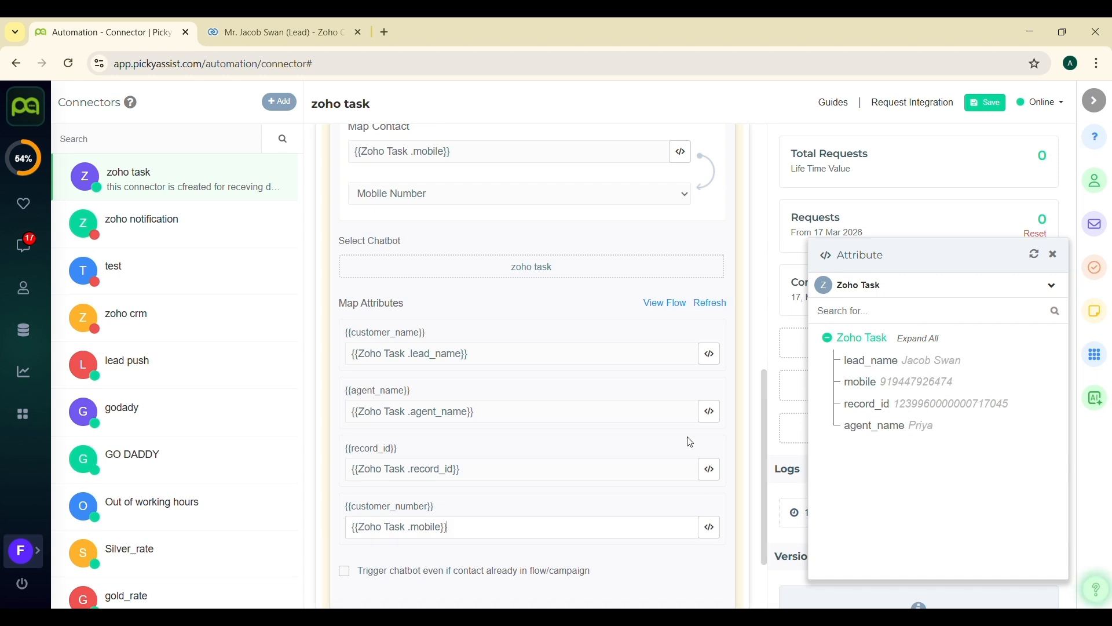
- Enable the connector's Actions, close the attribute picker and save the connector
scroll(650, 464, "down", 3)
scroll(648, 461, "up", 8)
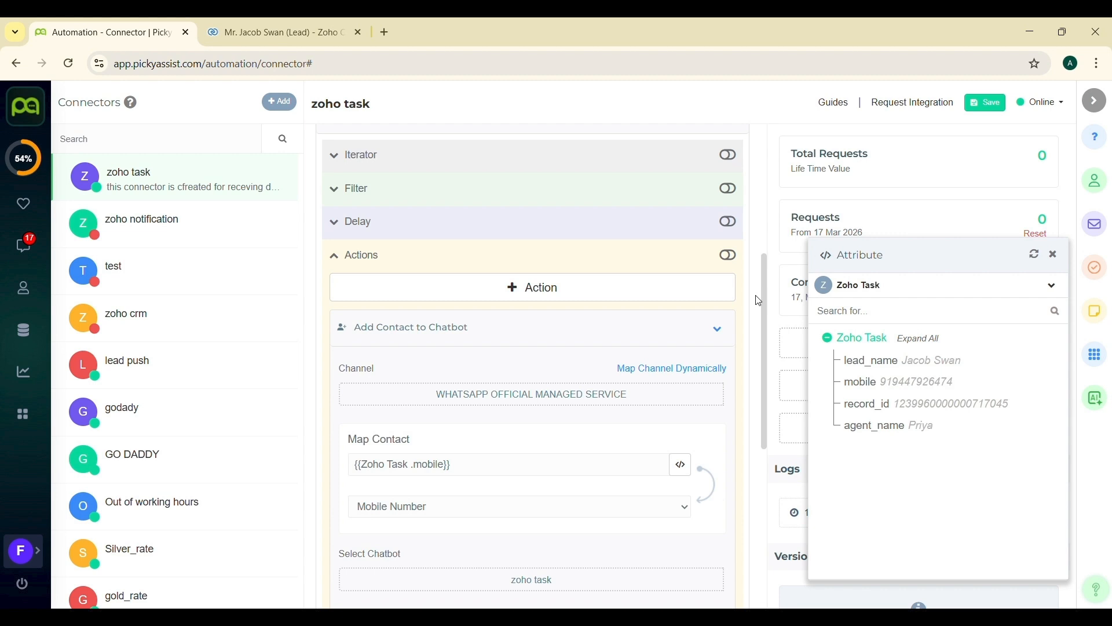
left_click(728, 256)
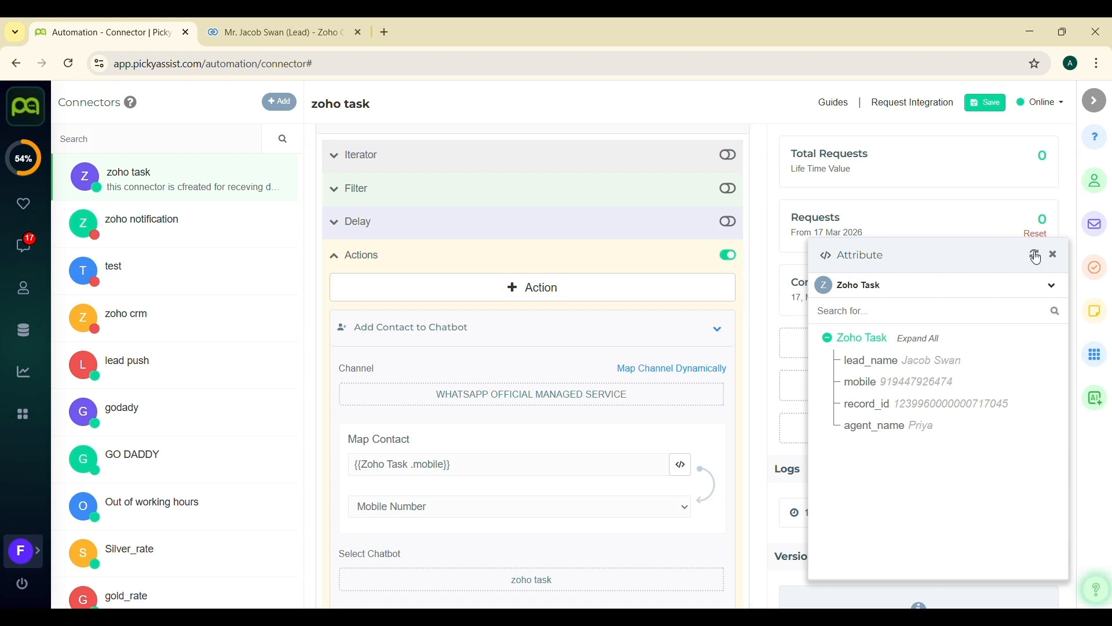
left_click(1056, 255)
left_click(994, 105)
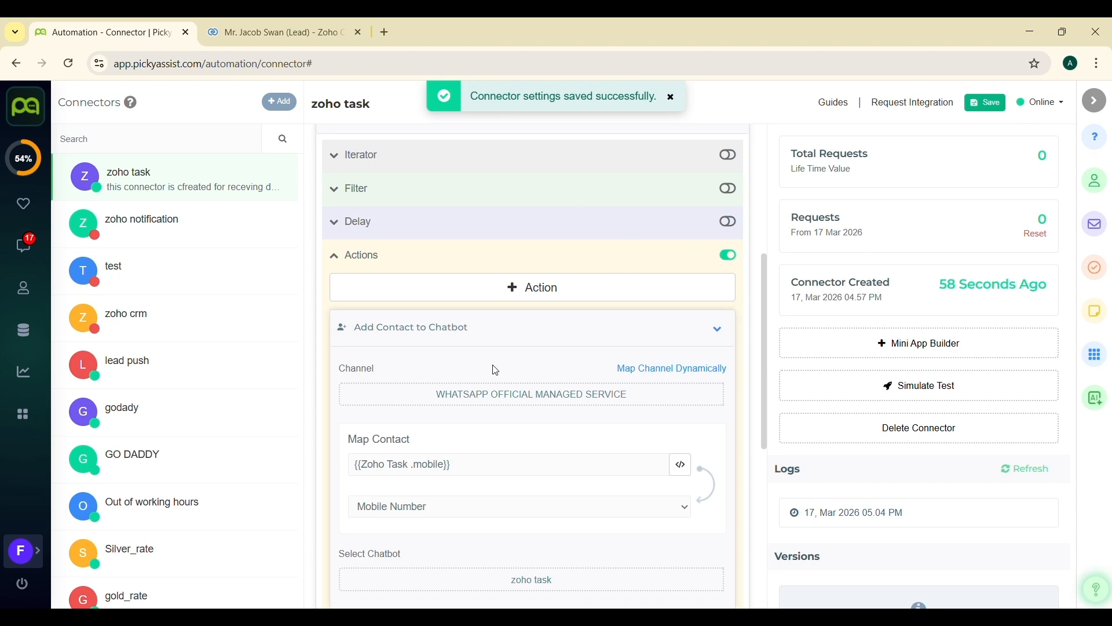
- Switch to the Zoho CRM tab, open the first lead and set its Lead Status to Attempted to Contact
scroll(497, 371, "down", 1)
key("ctrl+Tab")
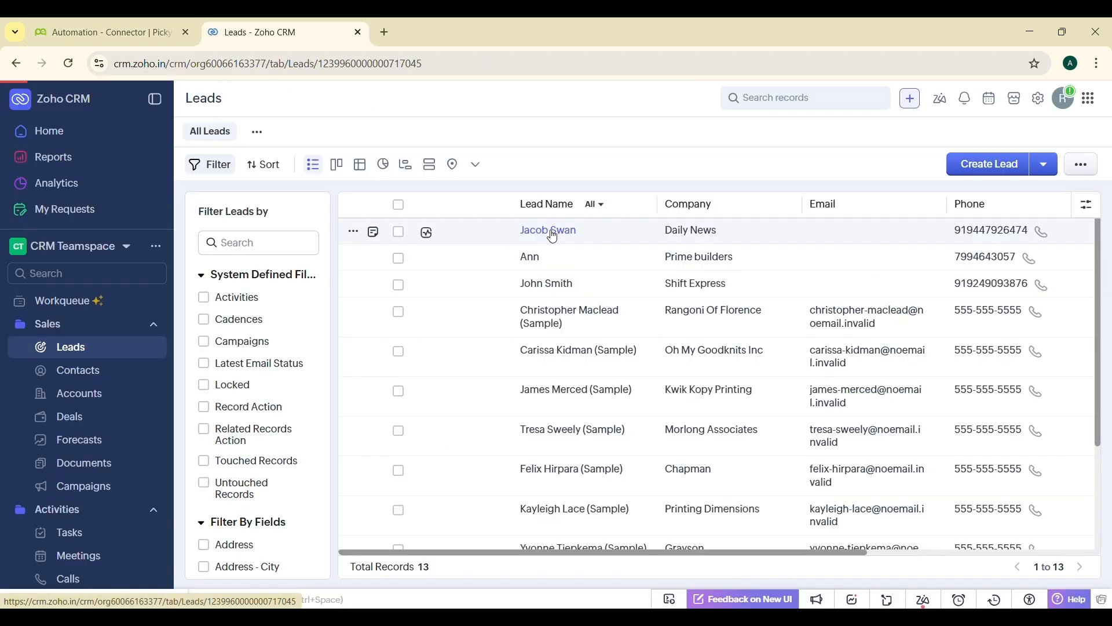
left_click(548, 229)
scroll(992, 483, "down", 3)
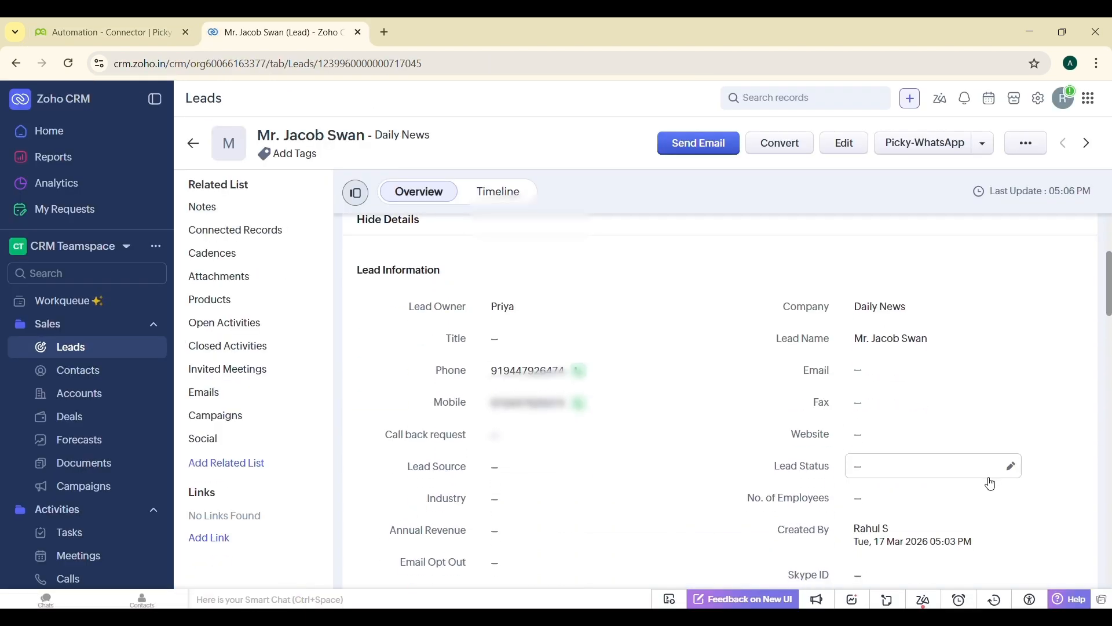
left_click(1008, 465)
left_click(1009, 471)
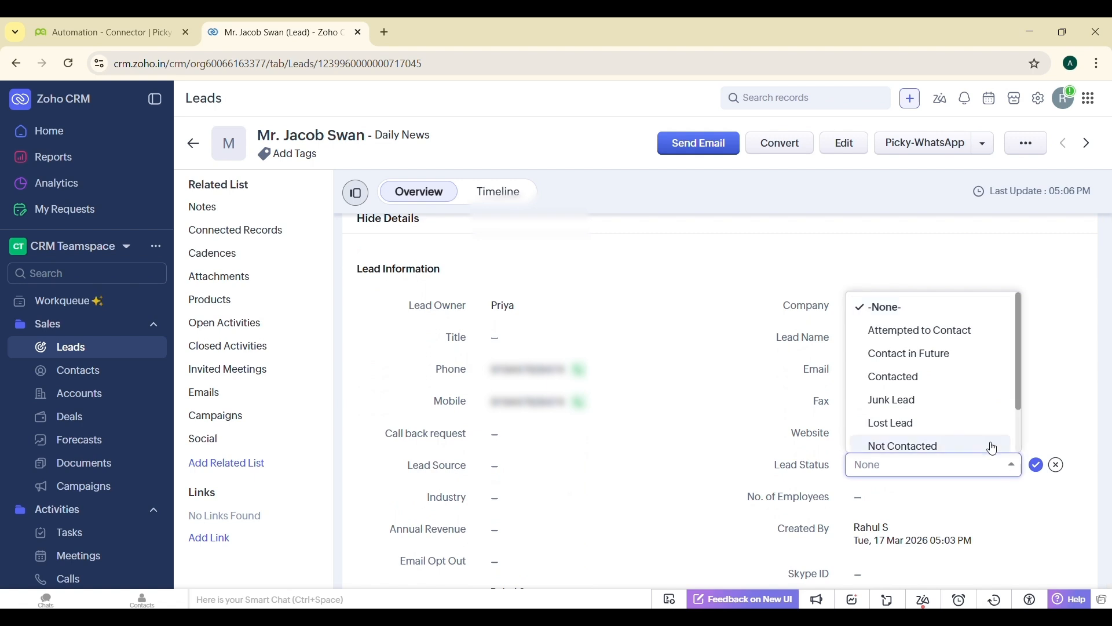
left_click(950, 342)
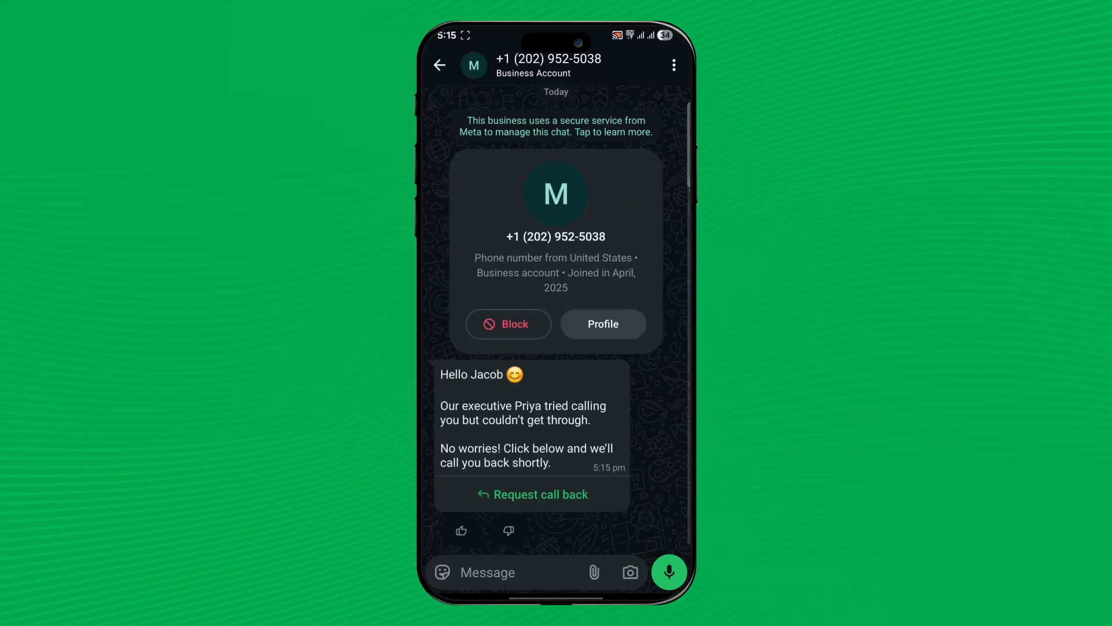
- Request a call back from the WhatsApp reminder message on the phone
left_click(532, 495)
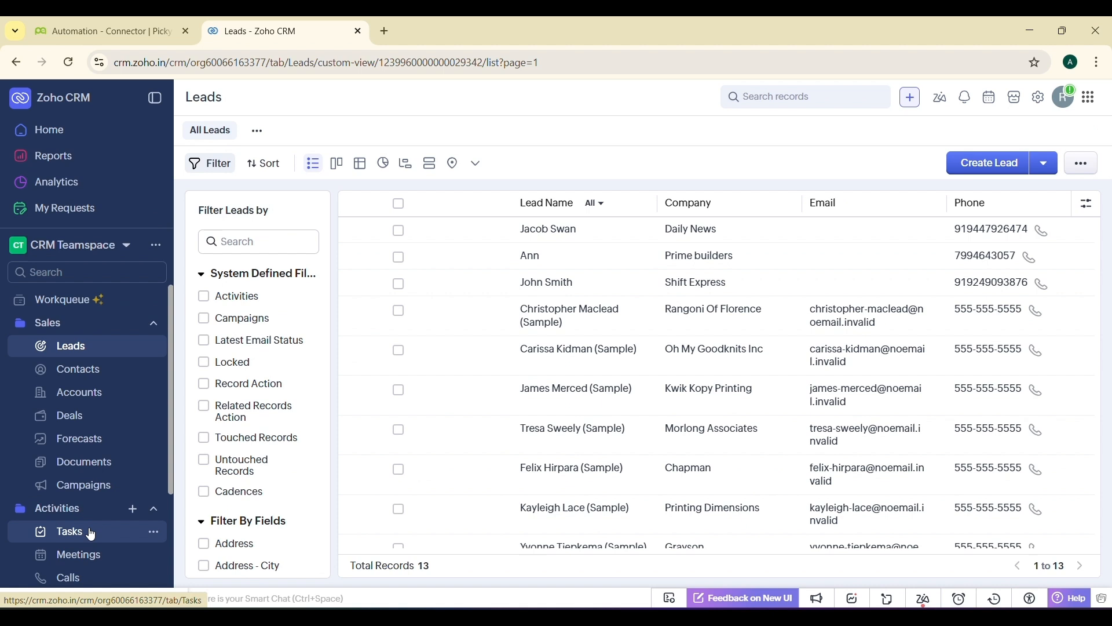
- Open the Call Follow-up task from the Zoho CRM Tasks list and review its details
left_click(91, 534)
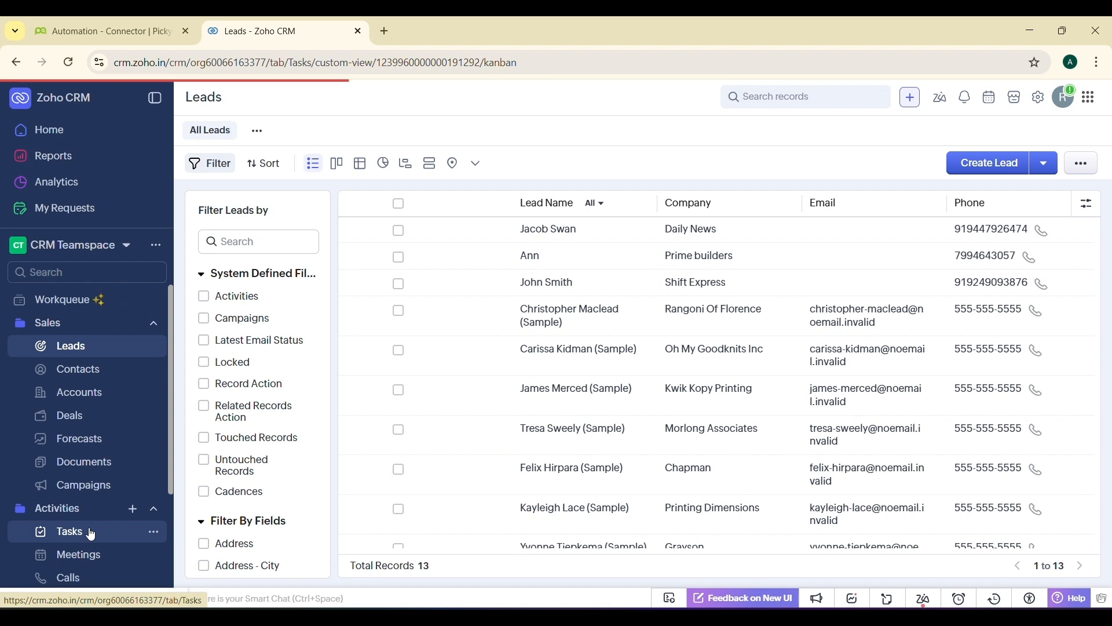
left_click(391, 284)
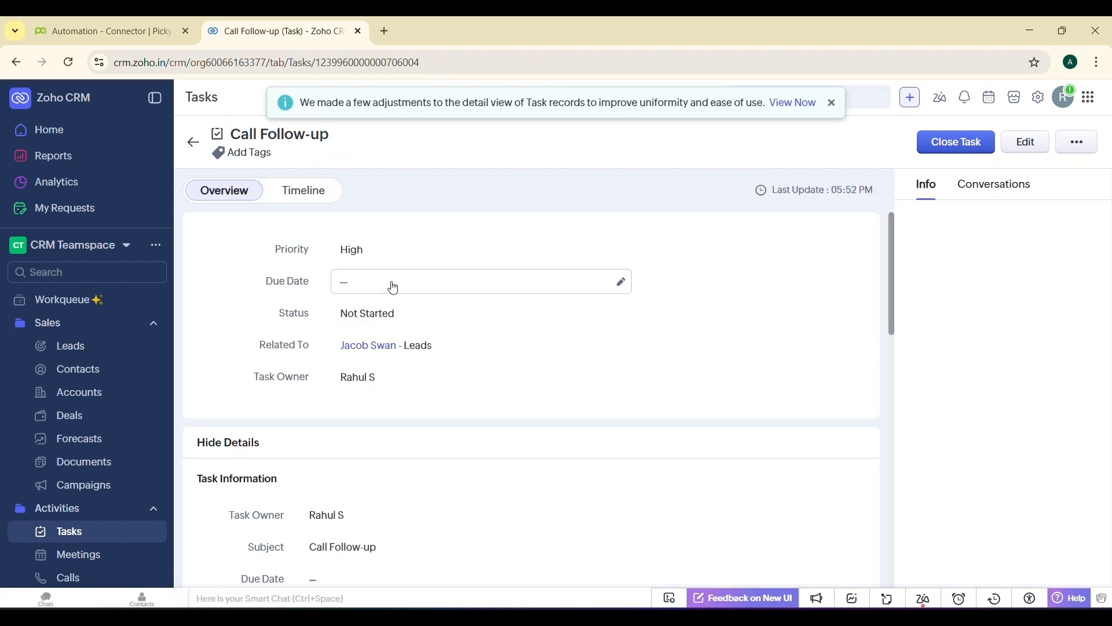
scroll(574, 322, "down", 3)
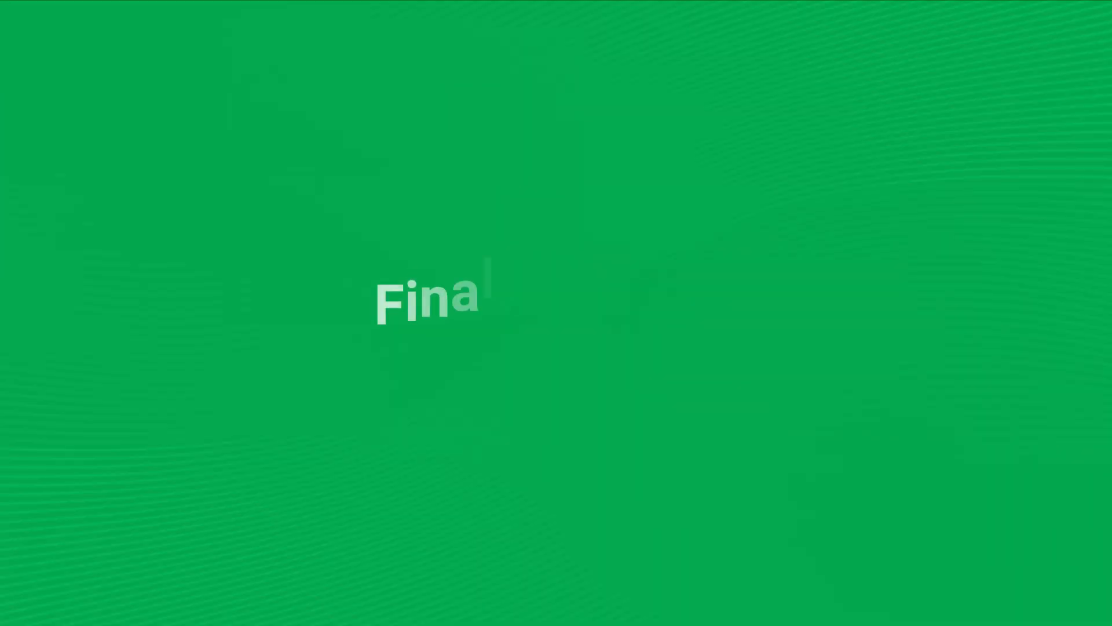